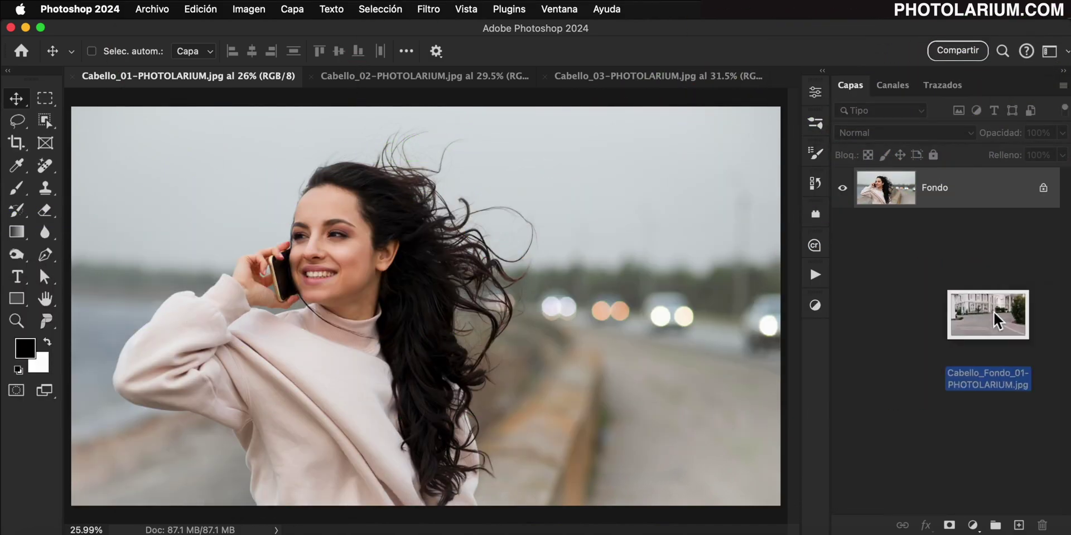
Place Cabello_Fondo_01 in the portrait, unlock Fondo as Capa 0, and stack Capa 0 above the photo.
{"action": "mouse_move", "coordinate": [987, 315]}
{"action": "left_mouse_down"}
{"action": "mouse_move", "coordinate": [373, 321]}
{"action": "mouse_move", "coordinate": [385, 319]}
{"action": "left_mouse_up"}
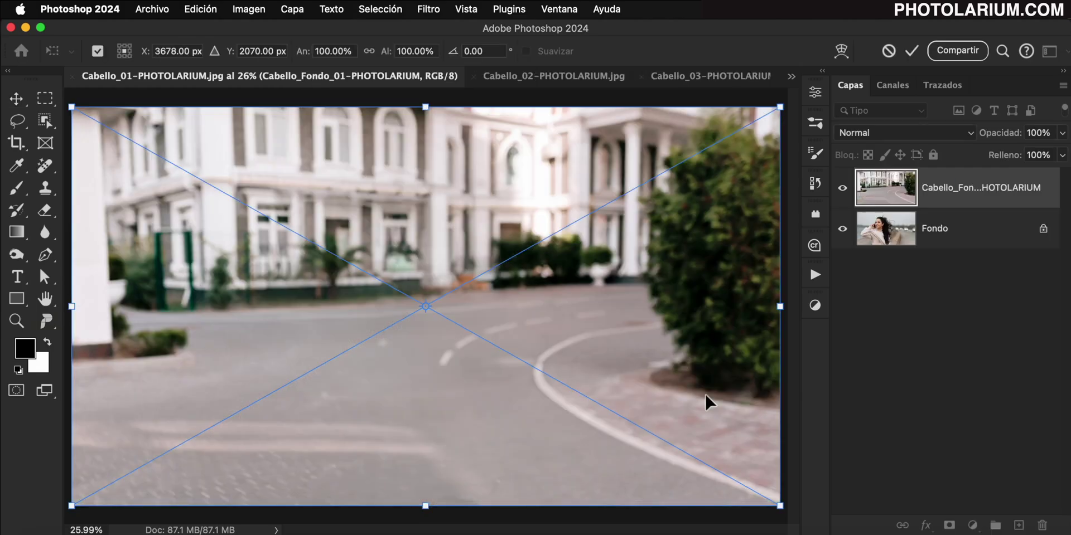
{"action": "key", "text": "Return"}
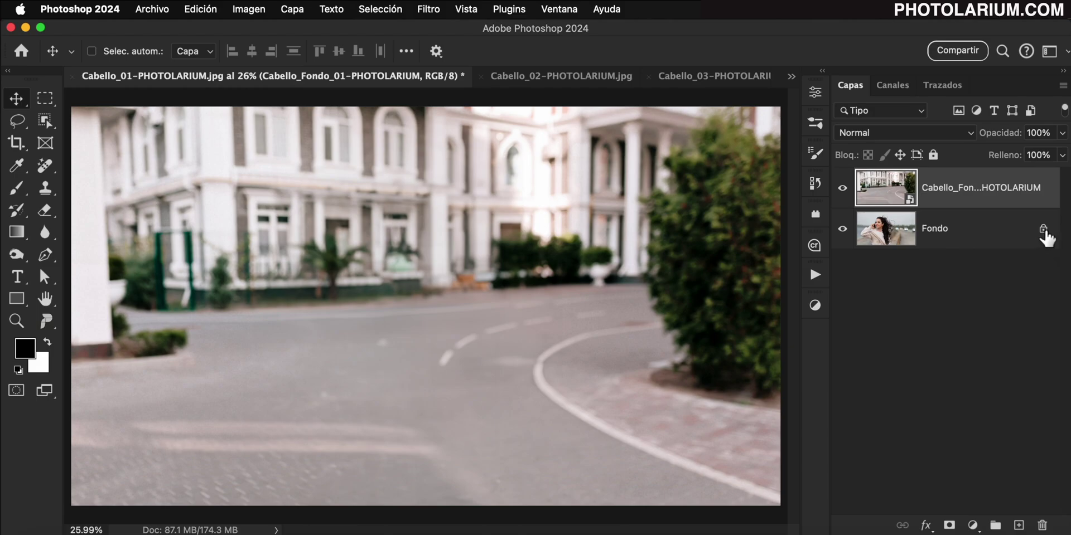
{"action": "left_click", "coordinate": [1042, 229]}
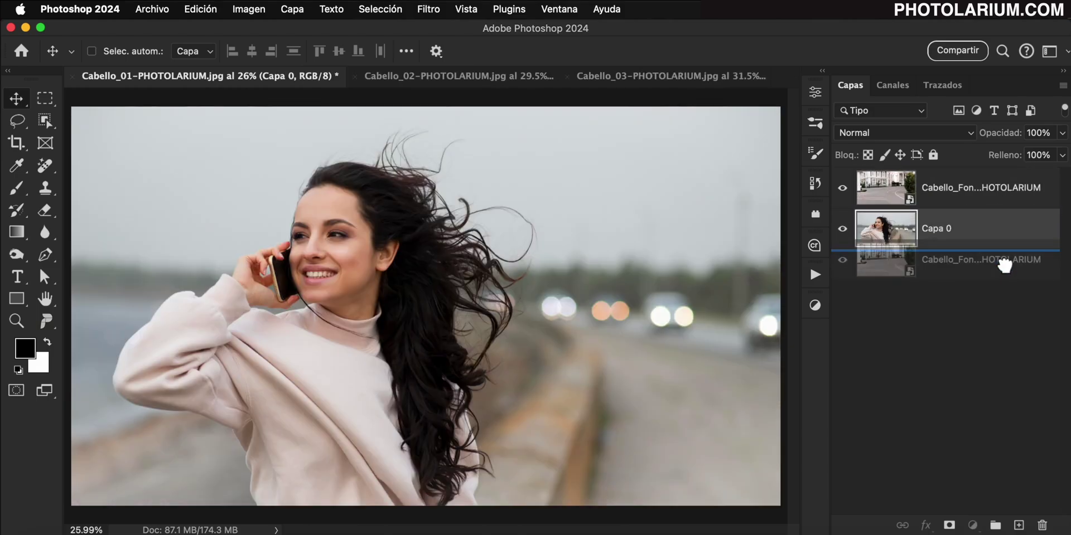
{"action": "left_click_drag", "start_coordinate": [1009, 195], "coordinate": [1006, 275]}
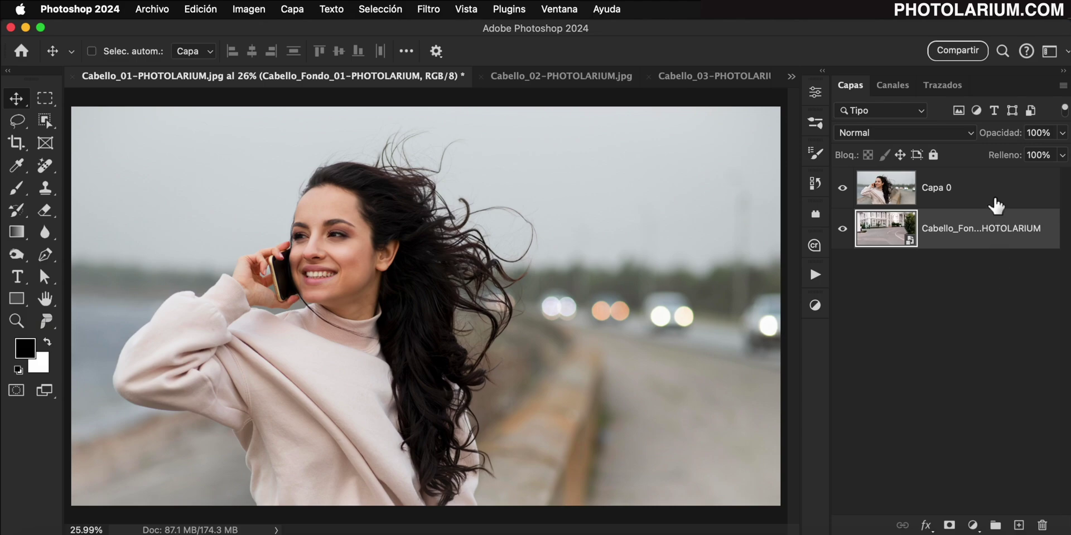
{"action": "left_click", "coordinate": [994, 193]}
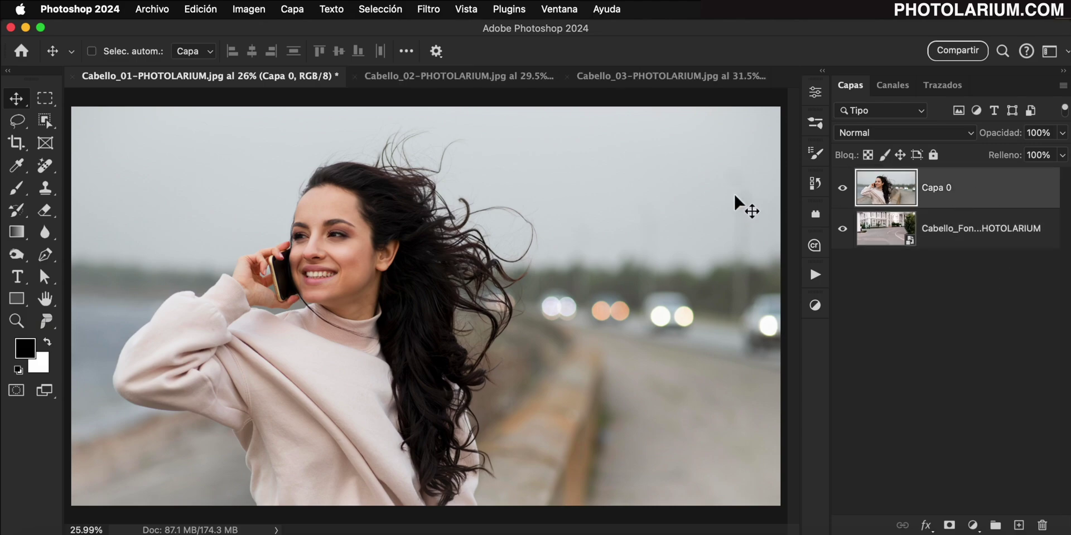
{"action": "left_click", "coordinate": [45, 120]}
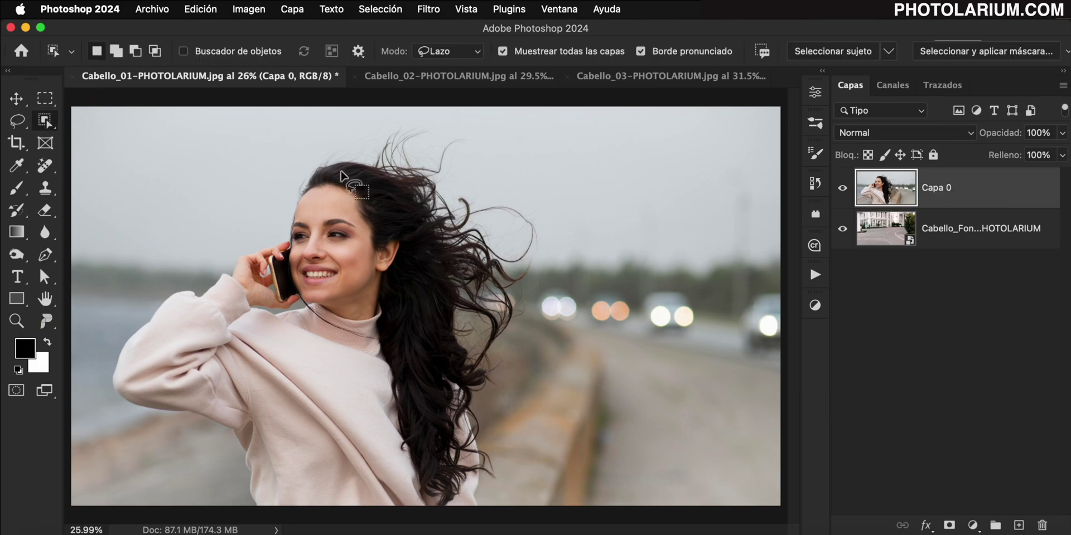
{"action": "left_click", "coordinate": [889, 53]}
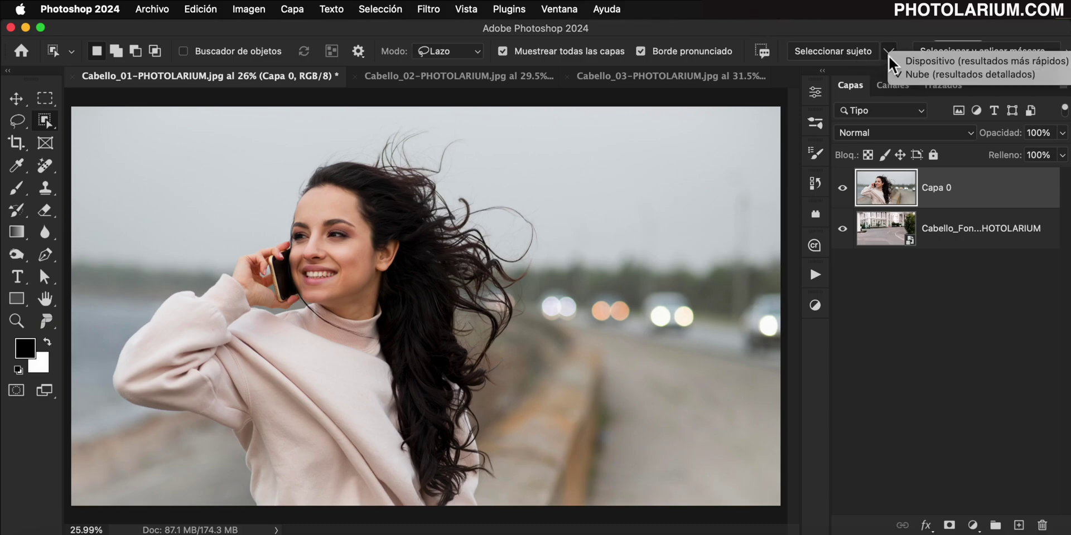
{"action": "left_click", "coordinate": [830, 55]}
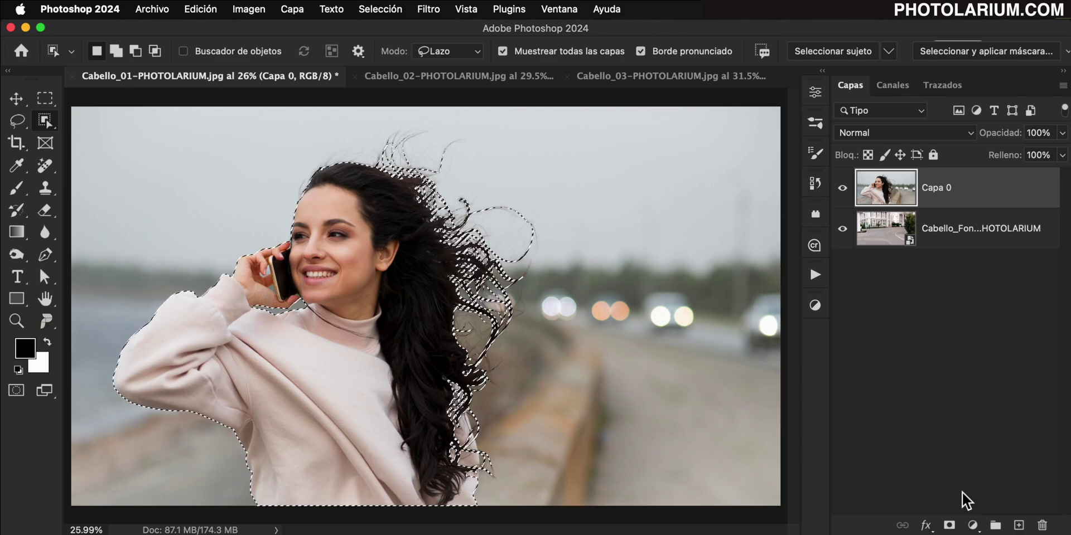
{"action": "left_click", "coordinate": [948, 525]}
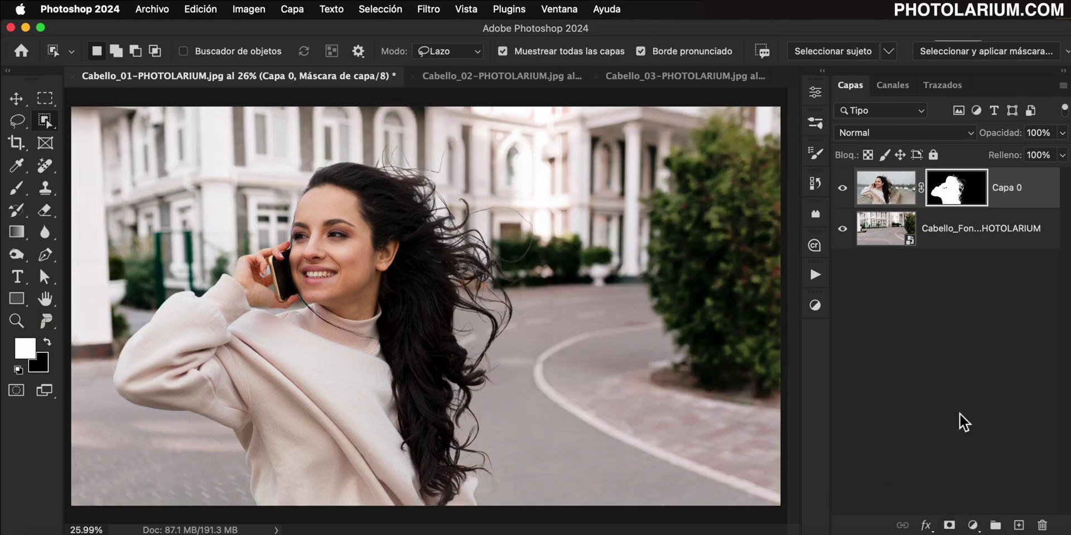
{"action": "left_click_drag", "start_coordinate": [509, 232], "coordinate": [607, 341]}
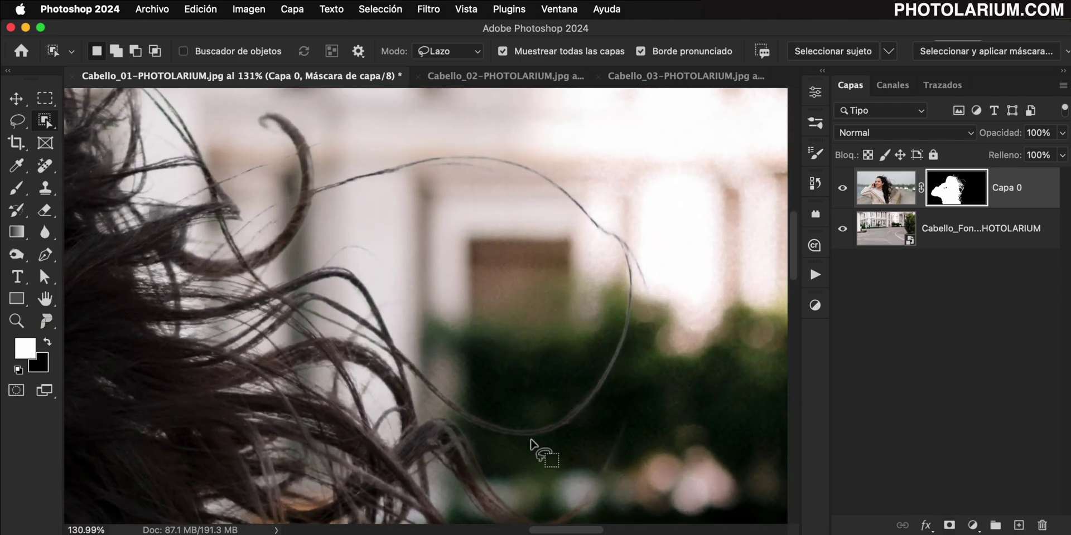
{"action": "left_click_drag", "start_coordinate": [561, 454], "coordinate": [569, 344]}
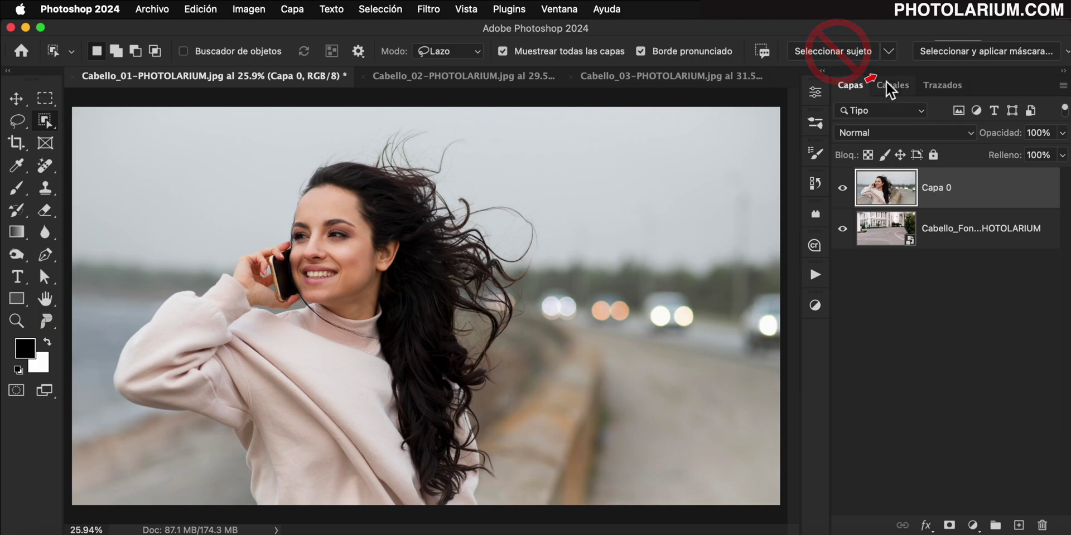
Open Select and Mask and set Select Subject to Cloud processing.
{"action": "left_click", "coordinate": [987, 50]}
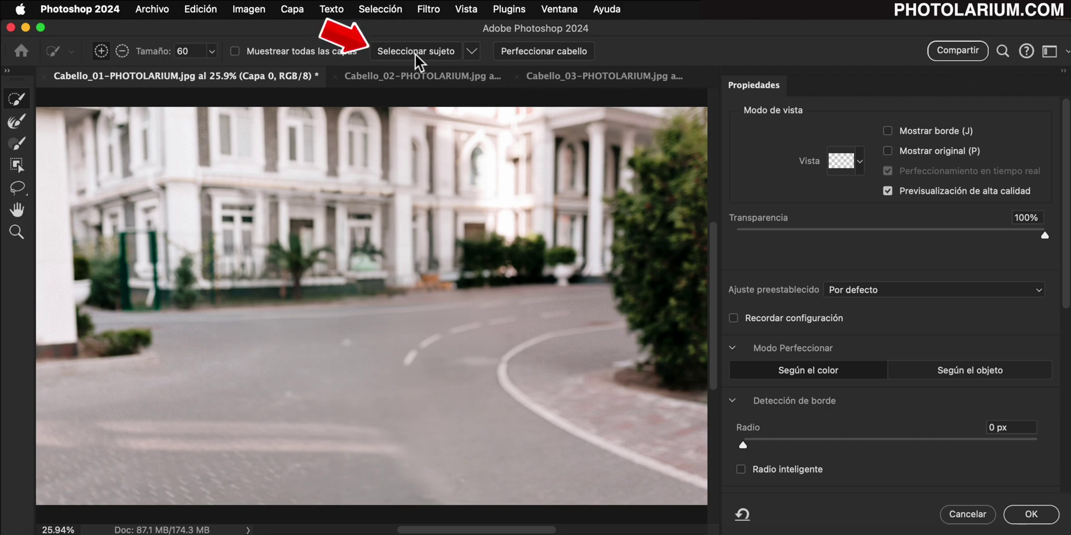
{"action": "left_click", "coordinate": [473, 54]}
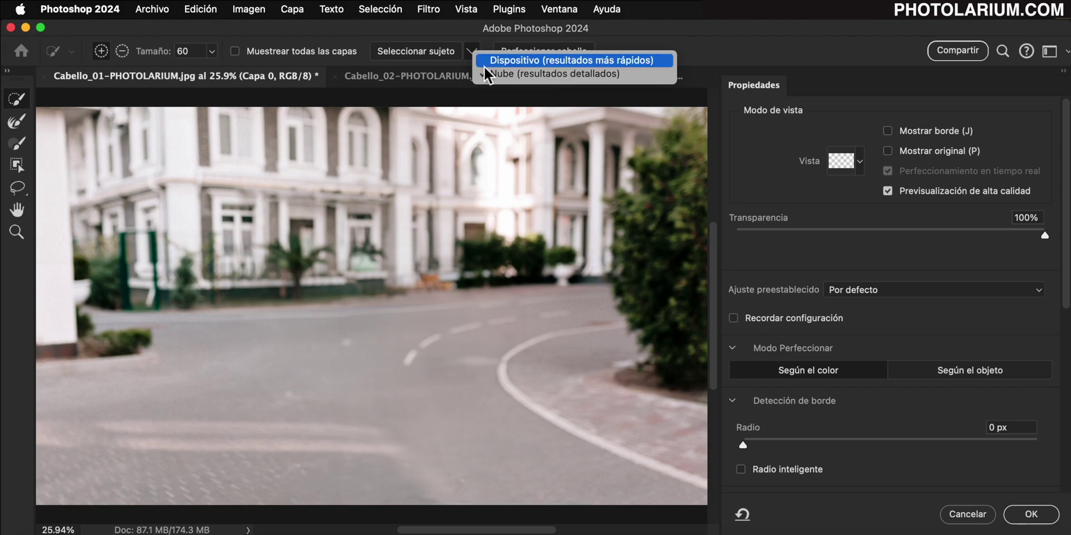
{"action": "left_click", "coordinate": [514, 76]}
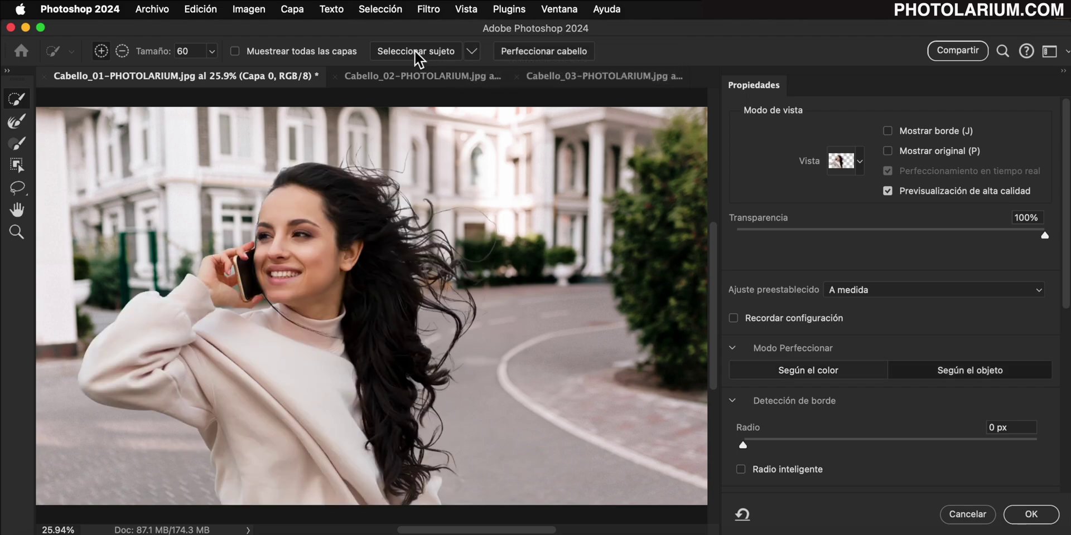
Zoom in on the hair and preview the cutout in White, Black and Onion Skin views.
{"action": "mouse_move", "coordinate": [474, 252]}
{"action": "left_mouse_down"}
{"action": "mouse_move", "coordinate": [525, 355]}
{"action": "mouse_move", "coordinate": [537, 293]}
{"action": "left_mouse_up"}
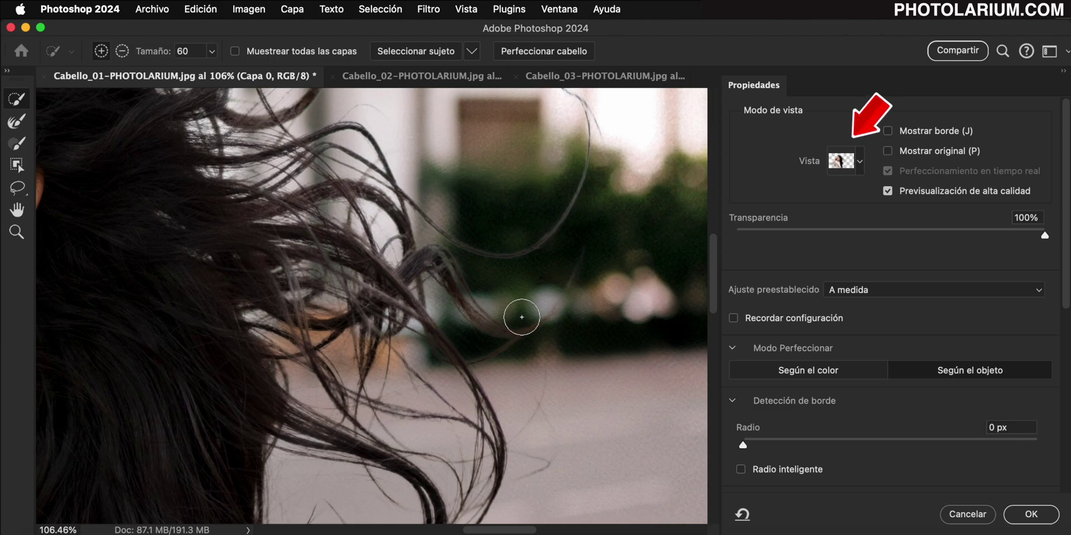
{"action": "left_click", "coordinate": [859, 161]}
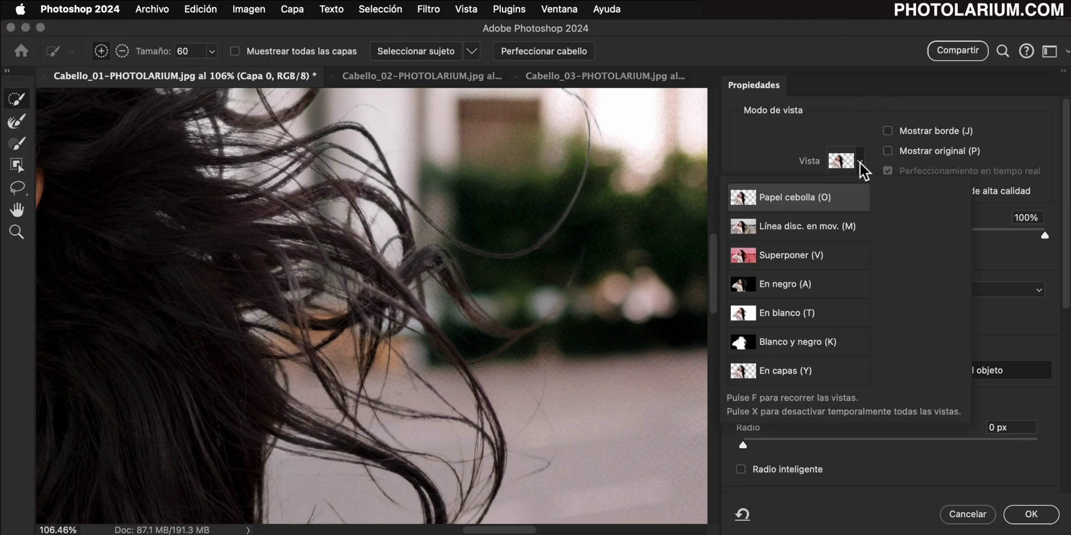
{"action": "left_click", "coordinate": [832, 316]}
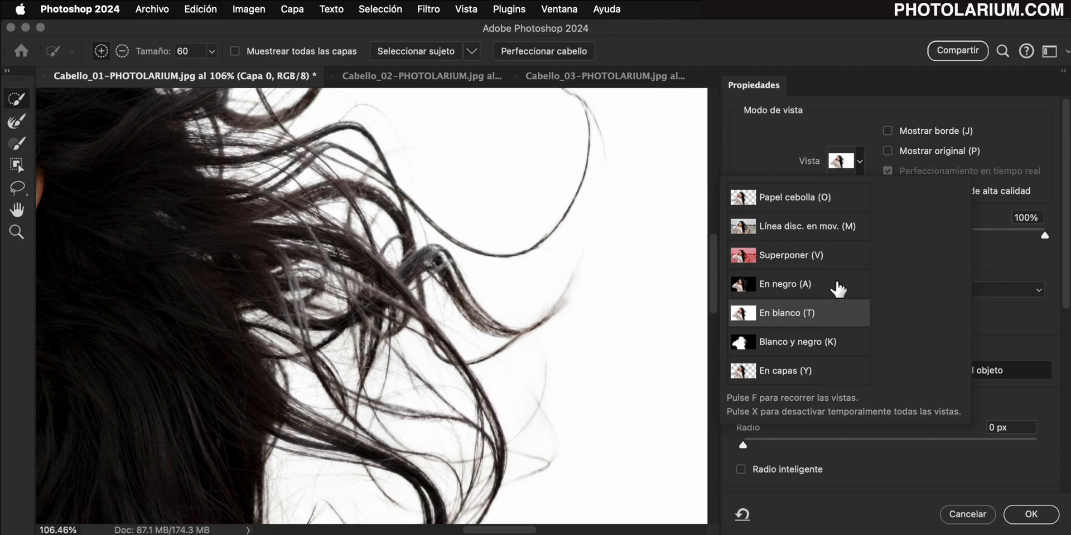
{"action": "left_click", "coordinate": [838, 289]}
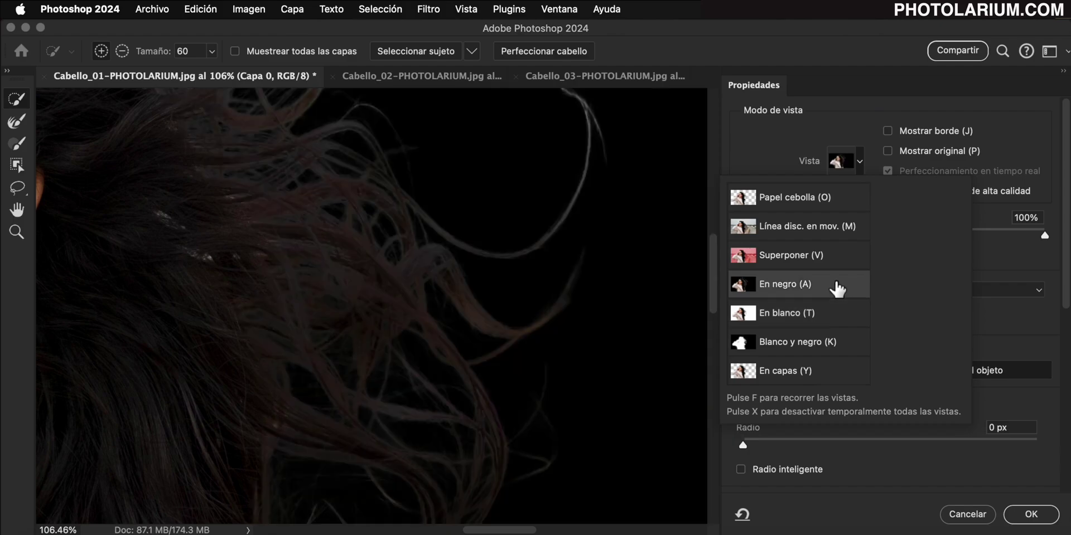
{"action": "left_click", "coordinate": [844, 204]}
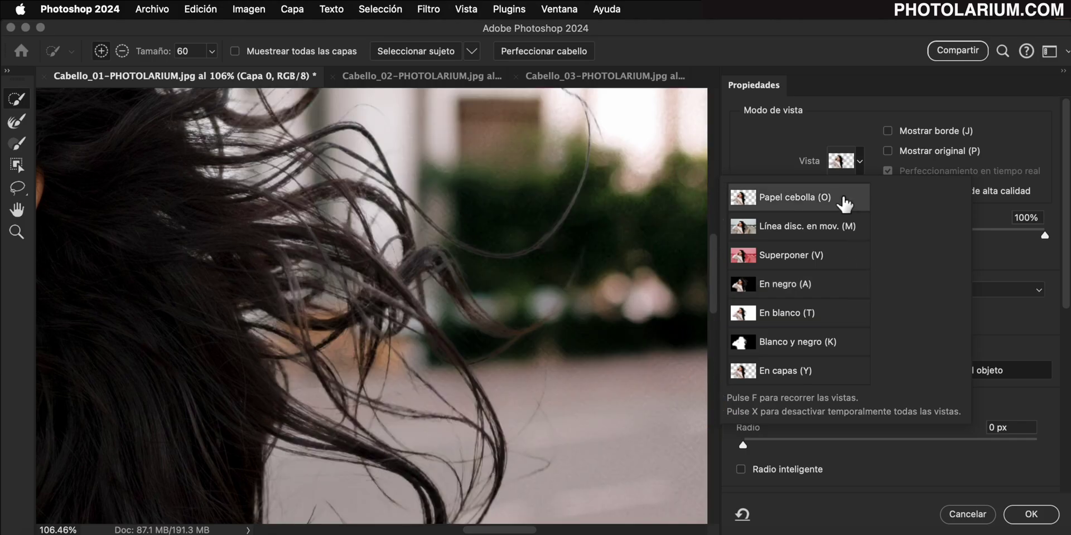
{"action": "left_click", "coordinate": [778, 151]}
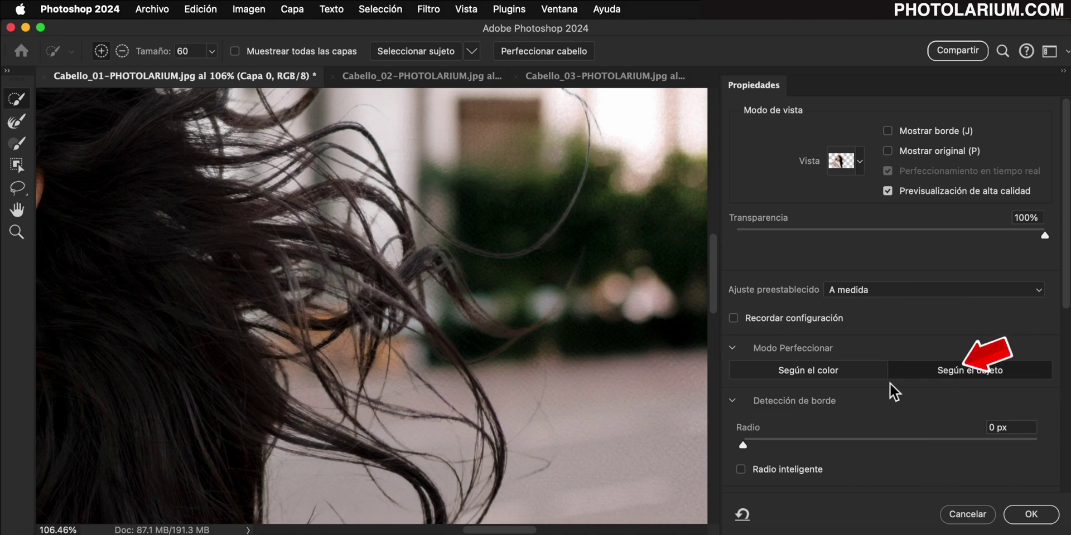
Set Refine Mode to Color Aware after briefly comparing it with Object Aware.
{"action": "left_click", "coordinate": [845, 370]}
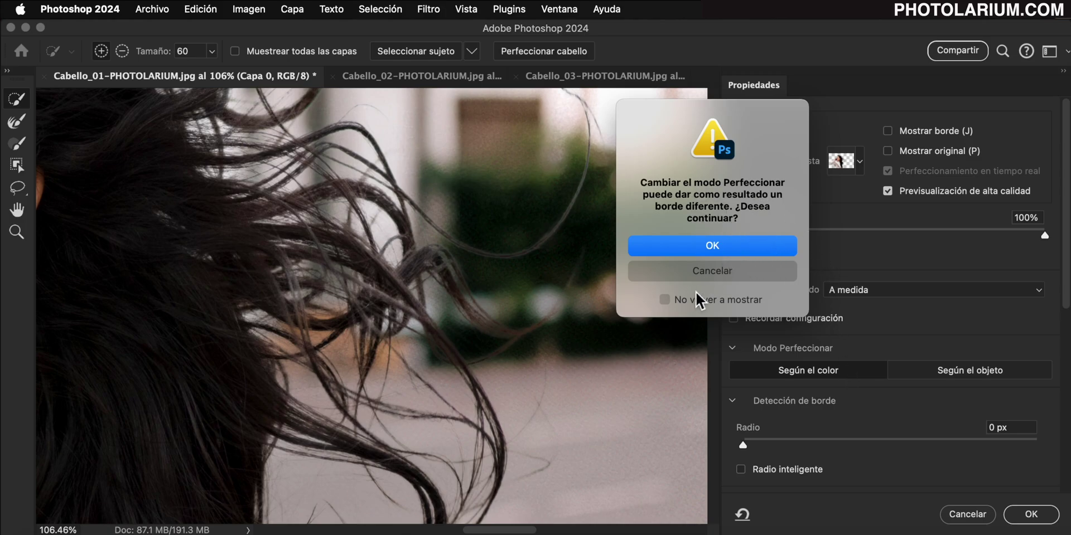
{"action": "left_click", "coordinate": [731, 246]}
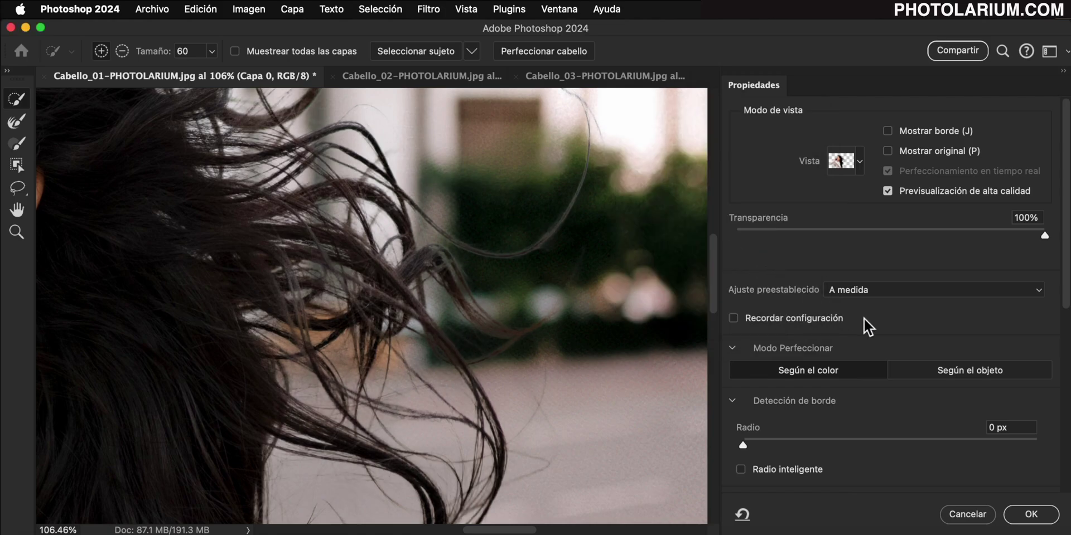
{"action": "left_click", "coordinate": [934, 372]}
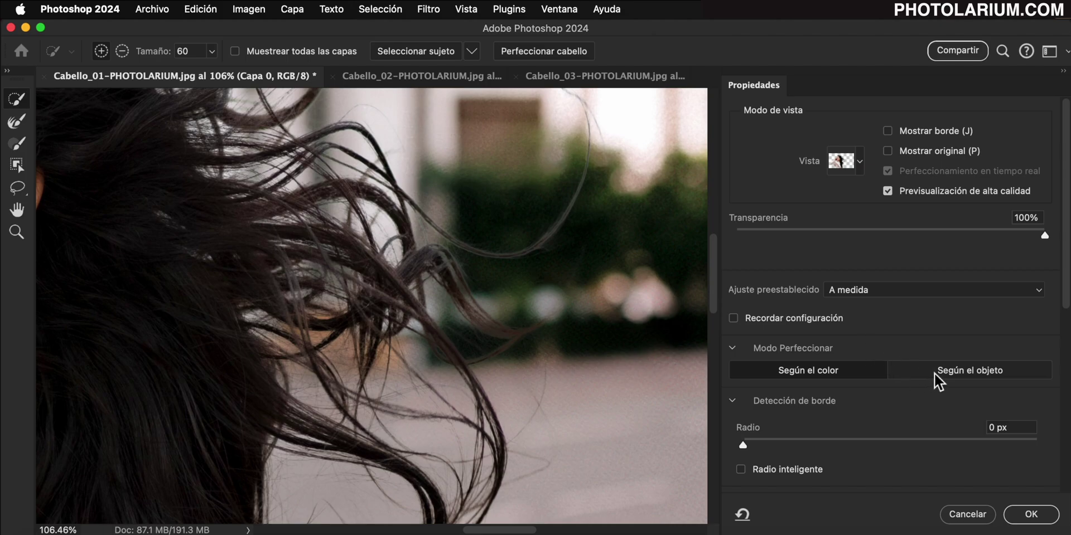
{"action": "left_click", "coordinate": [844, 368]}
{"action": "left_click_drag", "start_coordinate": [411, 210], "coordinate": [459, 327]}
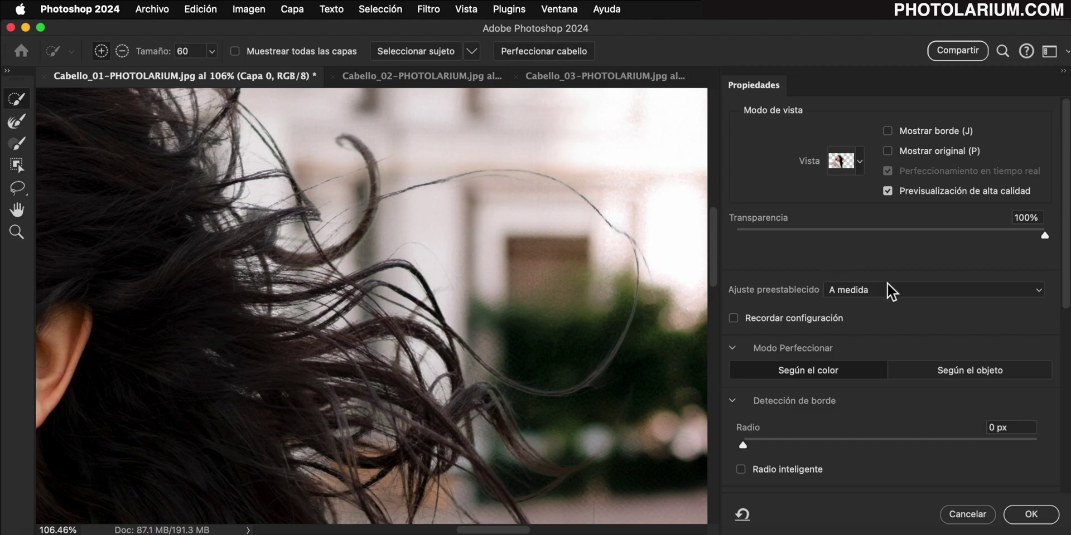
{"action": "scroll", "coordinate": [878, 320], "scroll_direction": "down", "scroll_amount": 10}
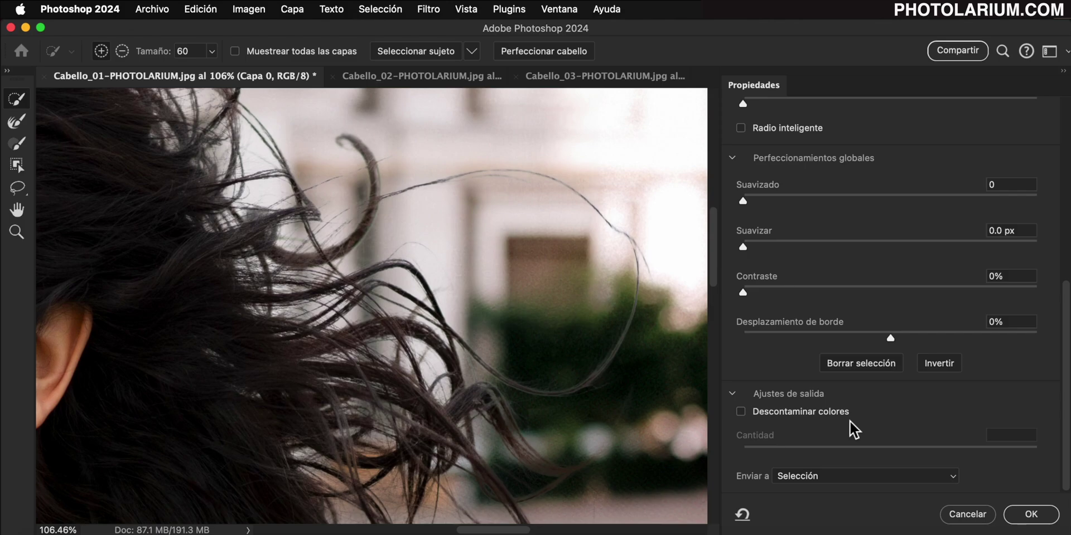
Enable Decontaminate Colors at 100% and inspect the hair edges with the Refine Edge brush.
{"action": "left_click", "coordinate": [740, 412]}
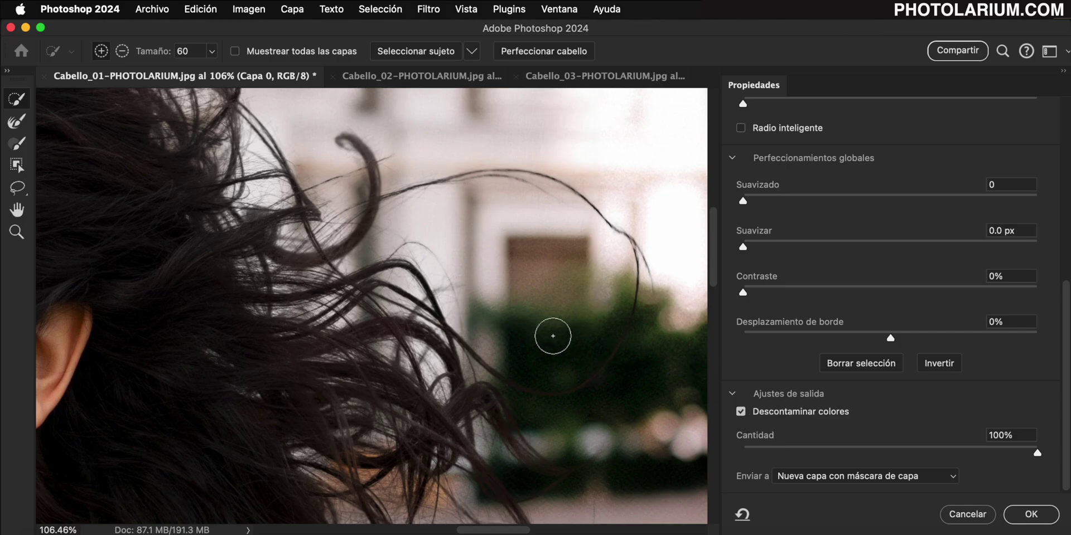
{"action": "key", "text": "r"}
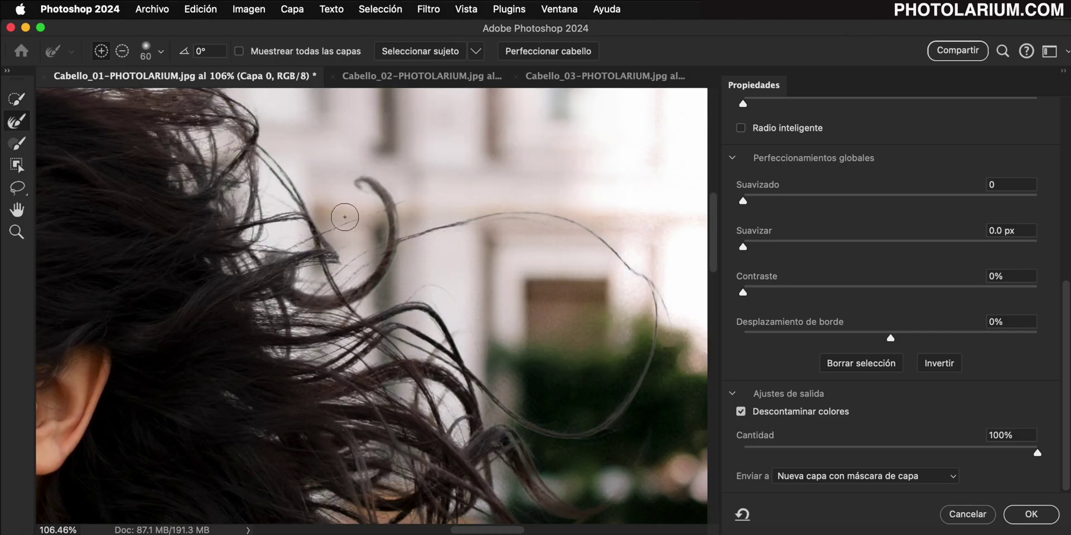
{"action": "left_click_drag", "start_coordinate": [490, 323], "coordinate": [373, 278]}
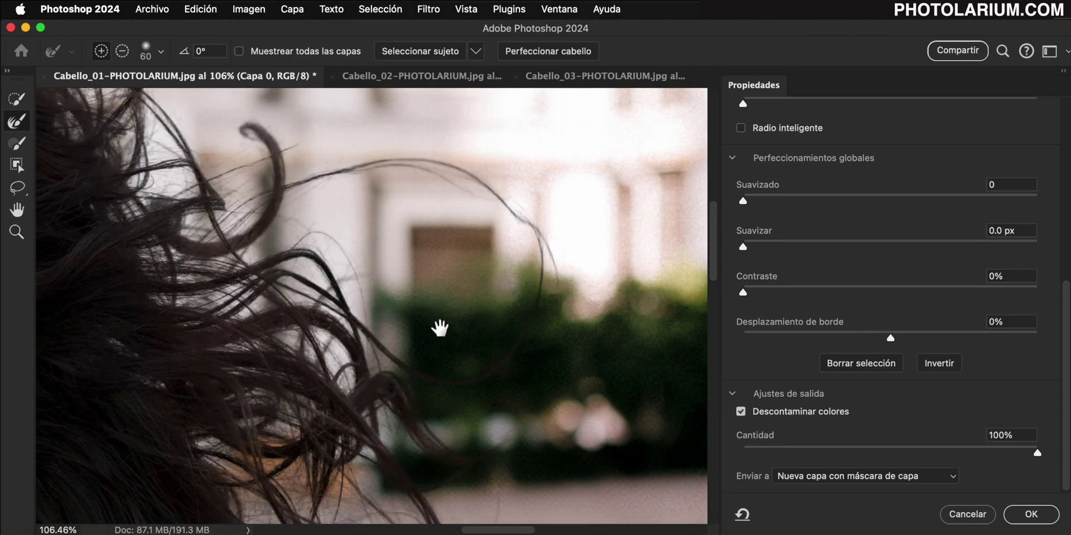
{"action": "scroll", "coordinate": [437, 327], "scroll_direction": "down", "scroll_amount": 5}
{"action": "scroll", "coordinate": [543, 432], "scroll_direction": "up", "scroll_amount": 5}
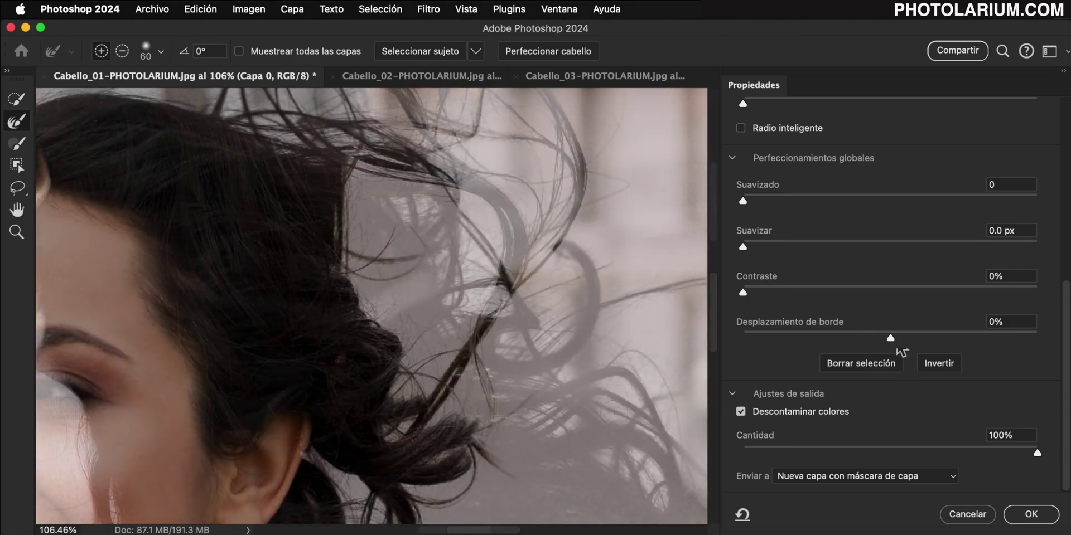
{"action": "key", "text": "super+0"}
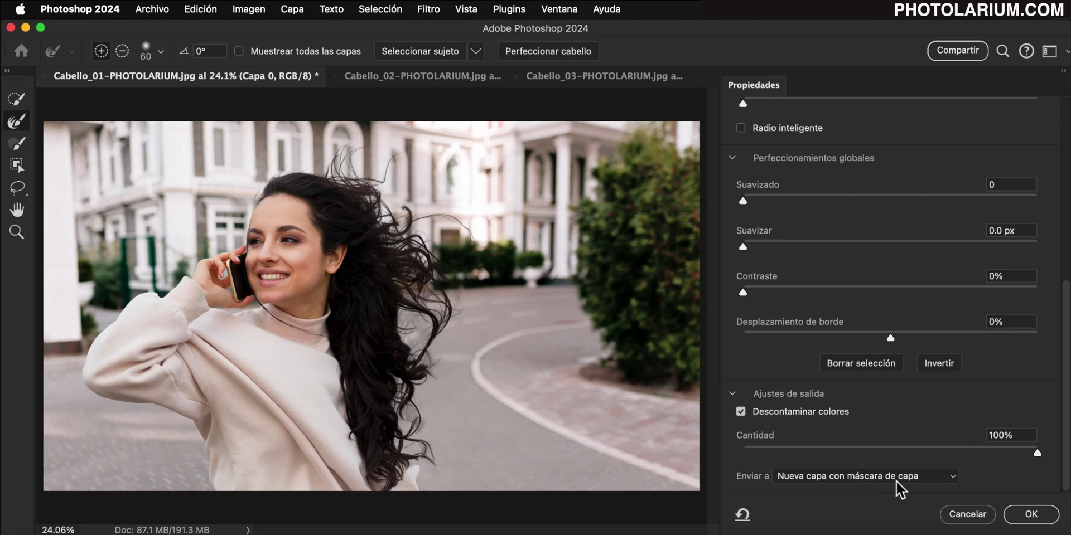
Apply Select and Mask, then view the layer mask alone and return to the composite.
{"action": "left_click", "coordinate": [1030, 516]}
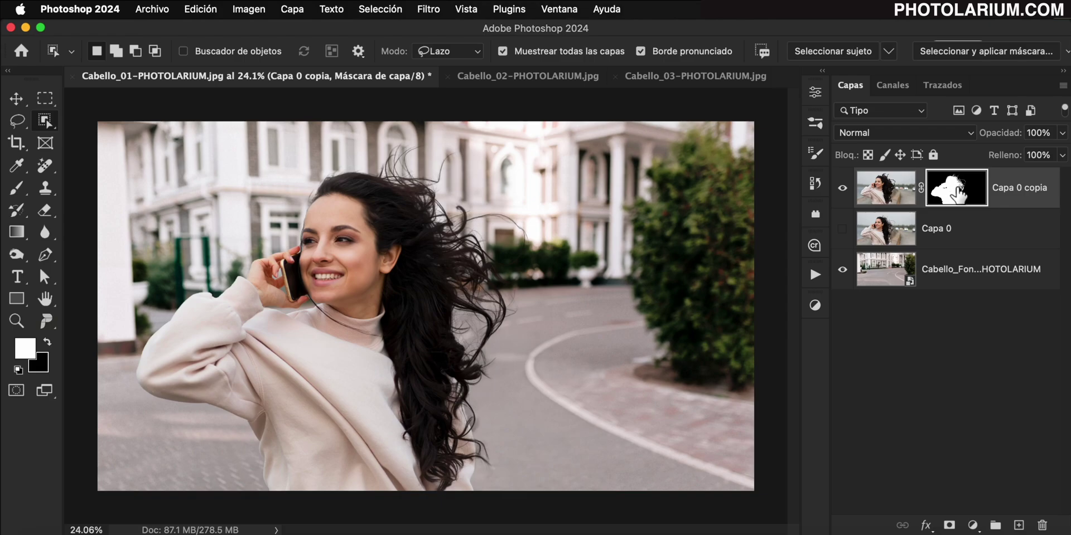
{"action": "left_click", "coordinate": [956, 195], "text": "alt"}
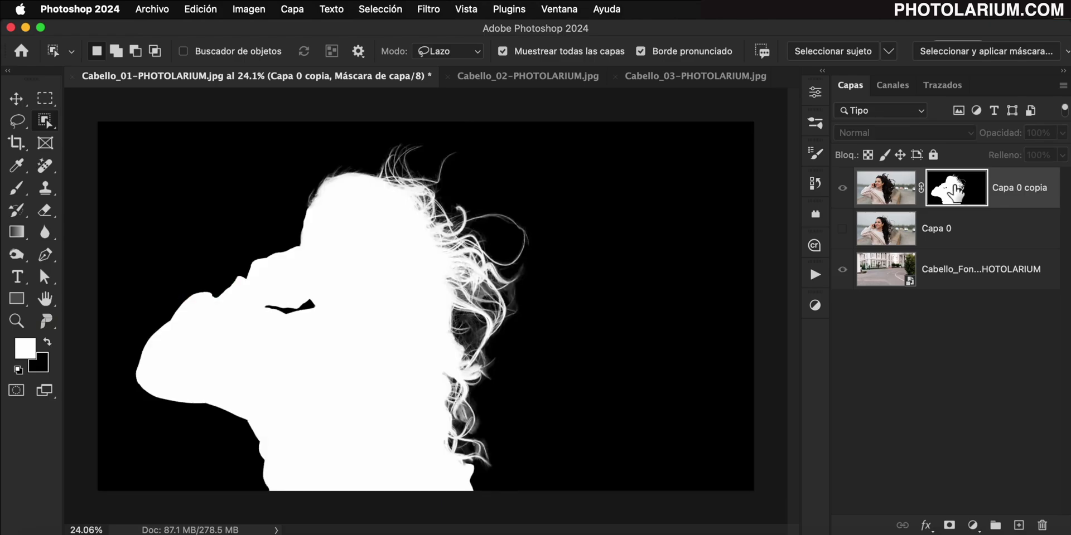
{"action": "left_click", "coordinate": [955, 194], "text": "alt"}
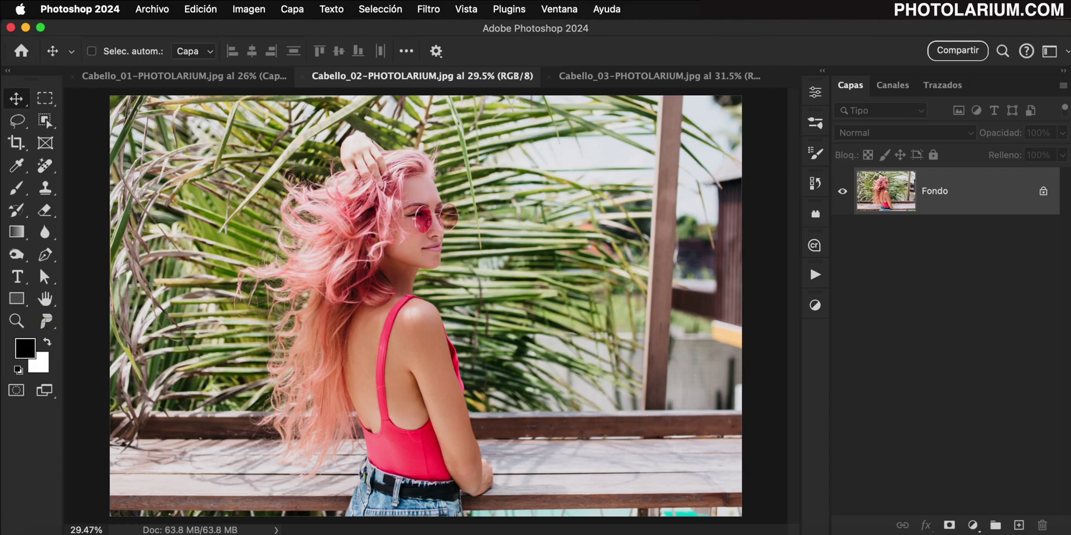
Place Fondo_01_ in the pink-haired portrait and move the unlocked portrait layer above it.
{"action": "left_click_drag", "start_coordinate": [892, 374], "coordinate": [426, 363]}
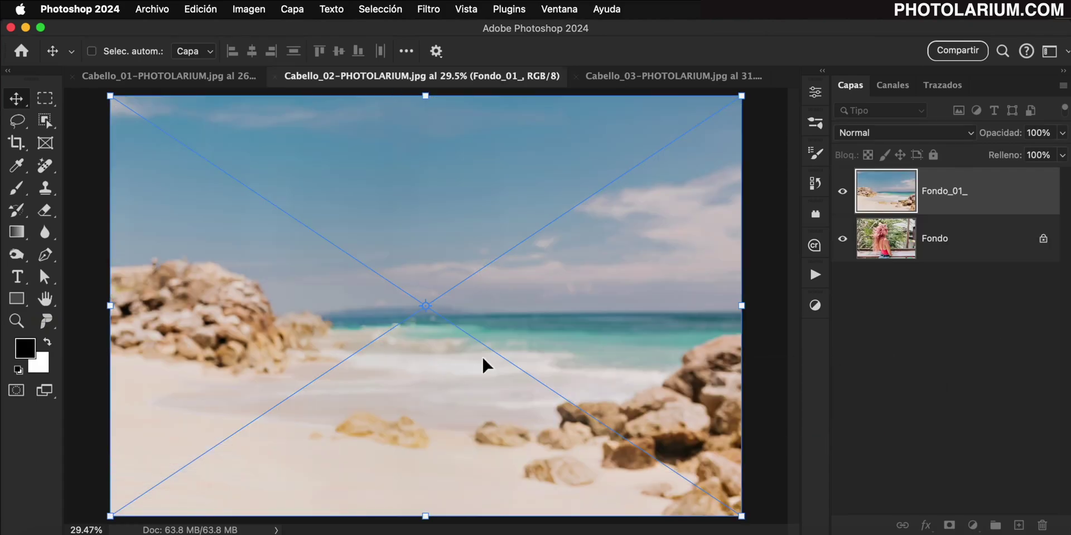
{"action": "key", "text": "Return"}
{"action": "left_click", "coordinate": [1042, 238]}
{"action": "left_click_drag", "start_coordinate": [1004, 240], "coordinate": [992, 202]}
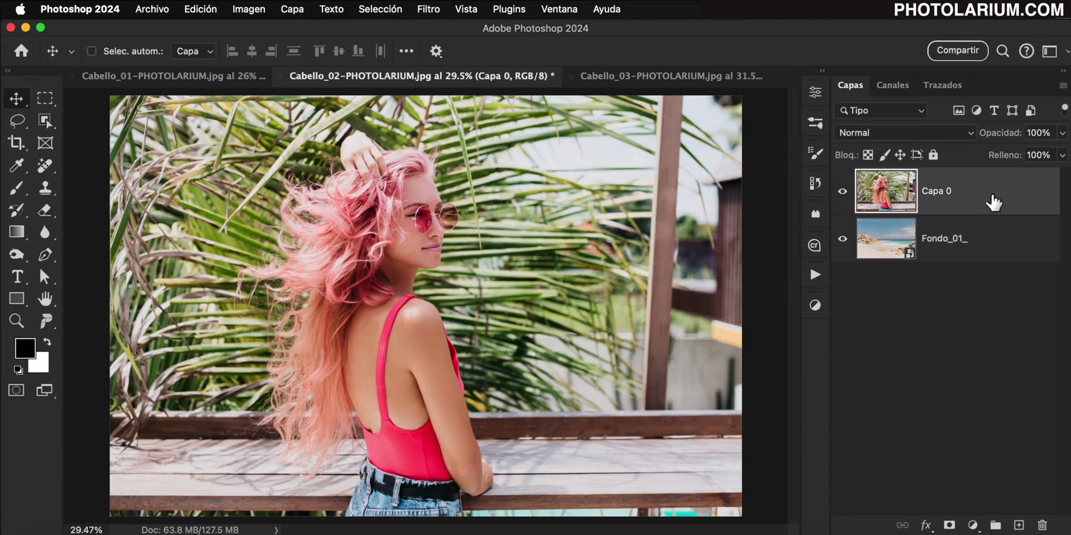
Try Select Subject in Select and Mask, inspecting the pink hair up close, then leave.
{"action": "left_click", "coordinate": [45, 120]}
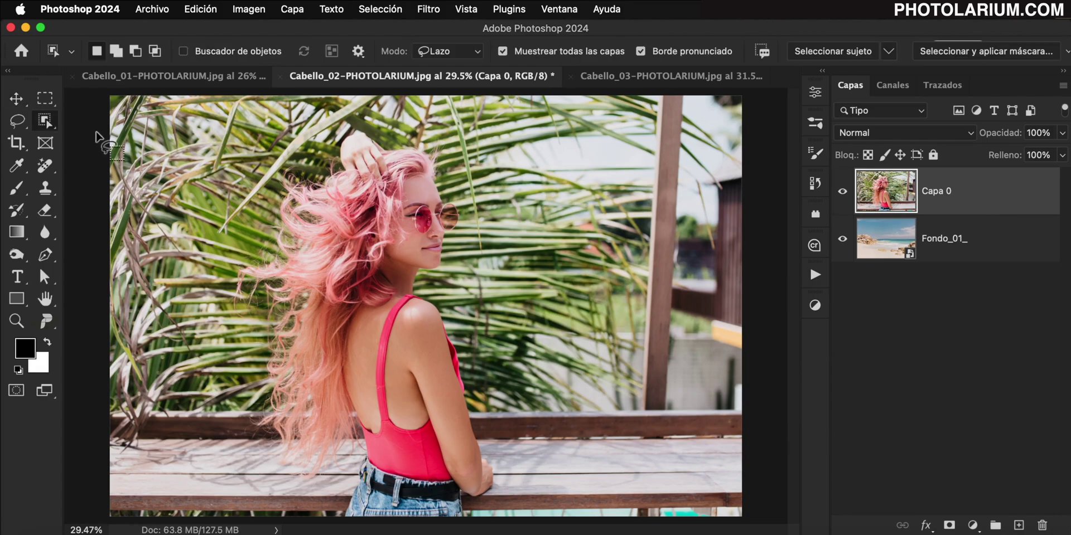
{"action": "left_click", "coordinate": [962, 54]}
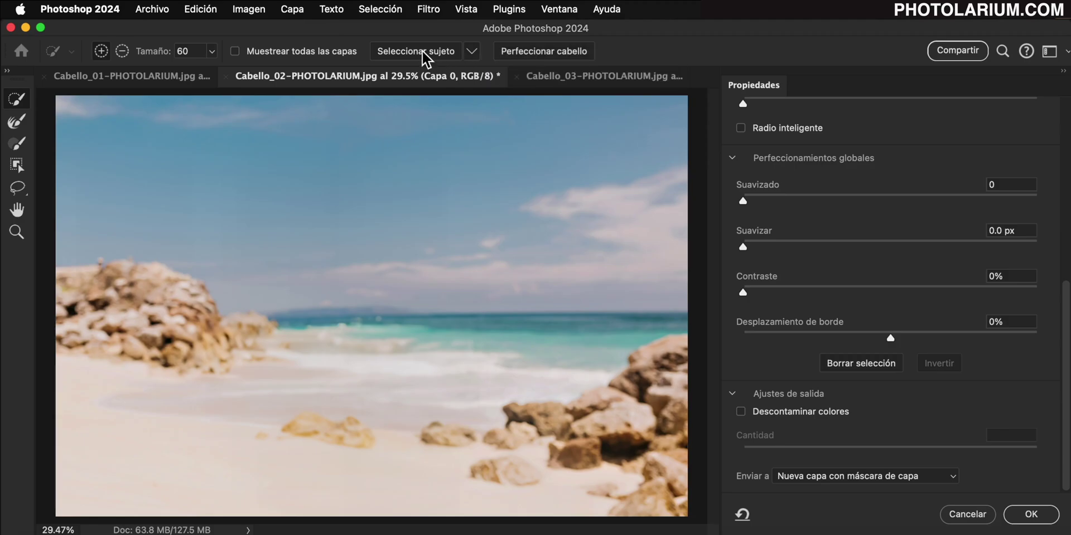
{"action": "left_click", "coordinate": [421, 51]}
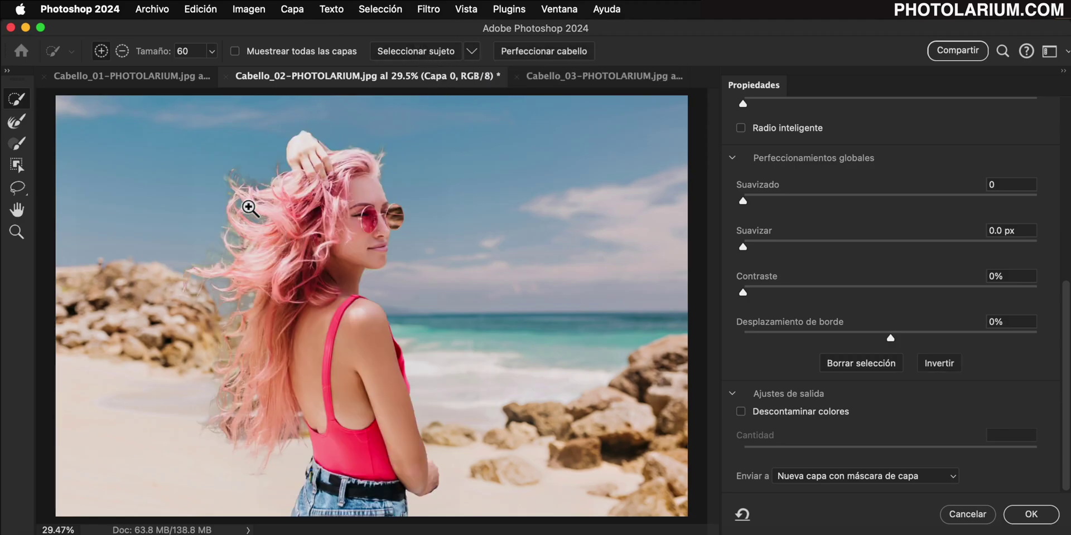
{"action": "left_click_drag", "start_coordinate": [246, 195], "coordinate": [320, 282]}
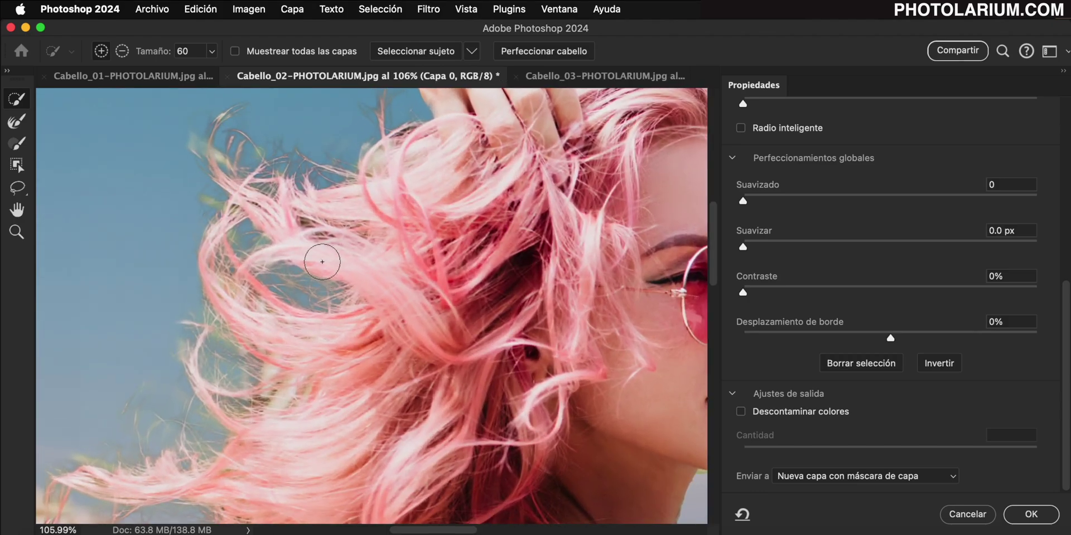
{"action": "left_click_drag", "start_coordinate": [342, 341], "coordinate": [375, 267]}
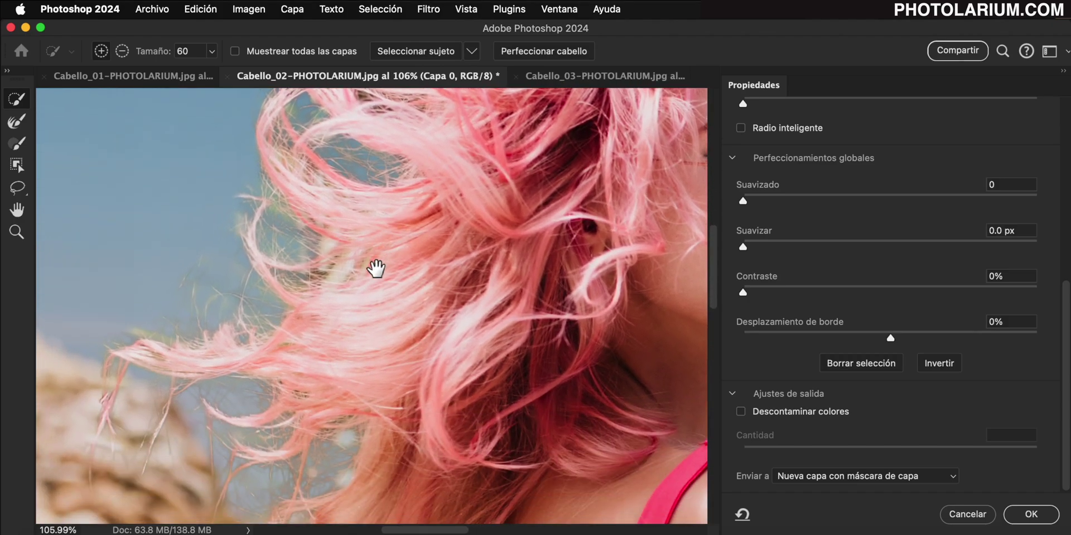
{"action": "scroll", "coordinate": [372, 327], "scroll_direction": "down", "scroll_amount": 3}
{"action": "scroll", "coordinate": [378, 304], "scroll_direction": "down", "scroll_amount": 5}
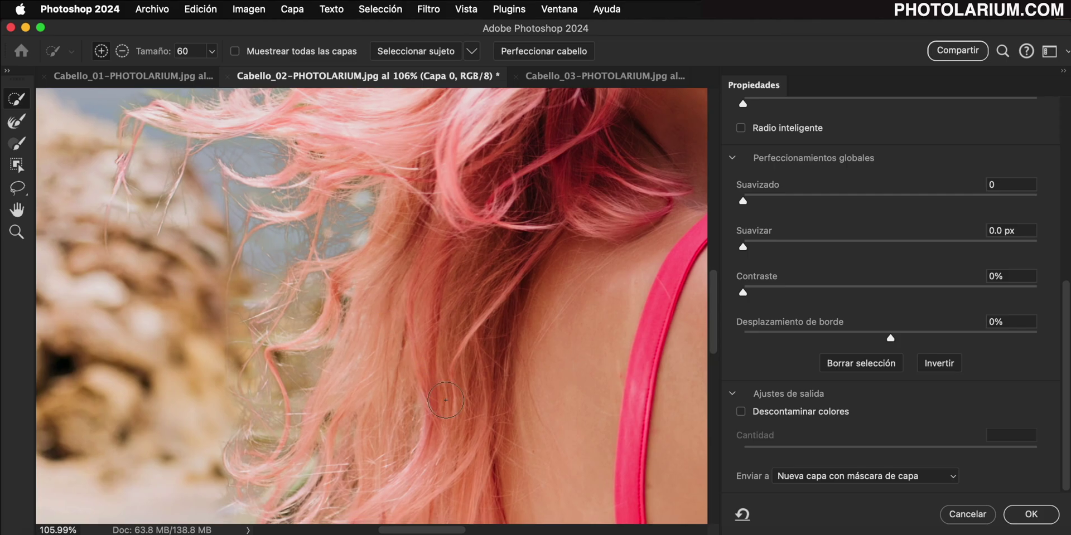
{"action": "key", "text": "super+0"}
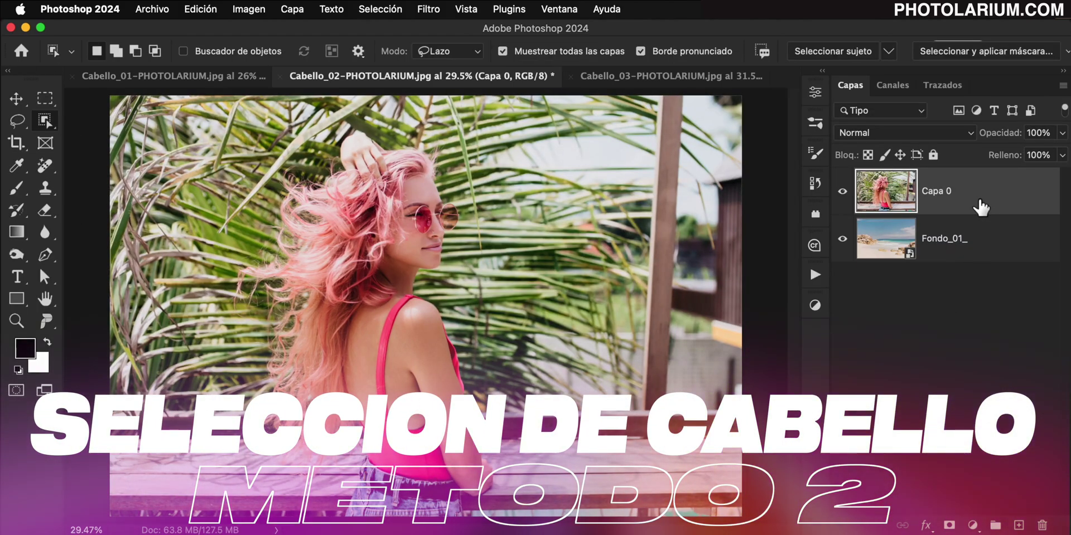
Select the subject, add a layer mask on Capa 0, and inspect the masked pink hair.
{"action": "left_click", "coordinate": [843, 53]}
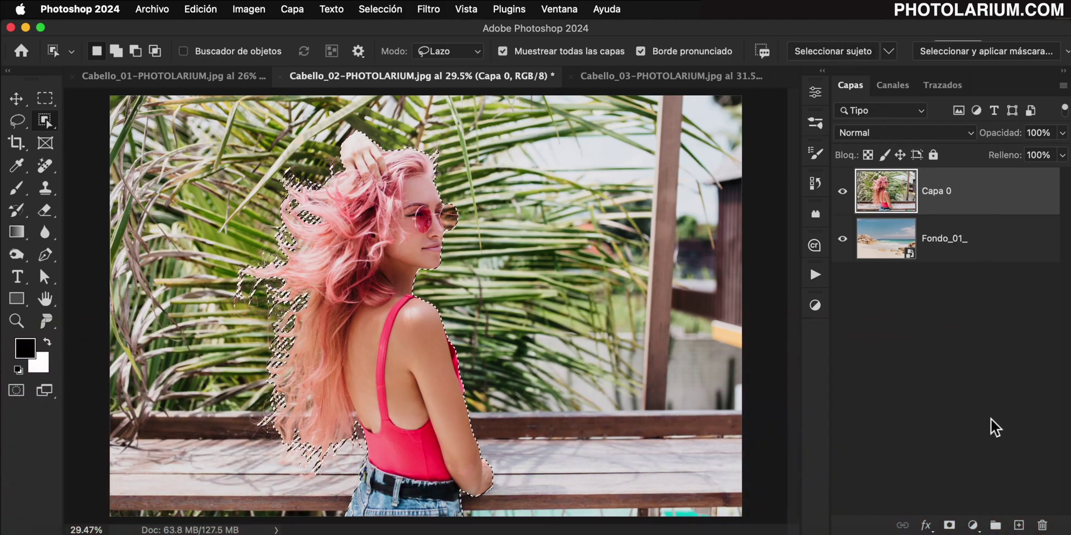
{"action": "left_click", "coordinate": [949, 525]}
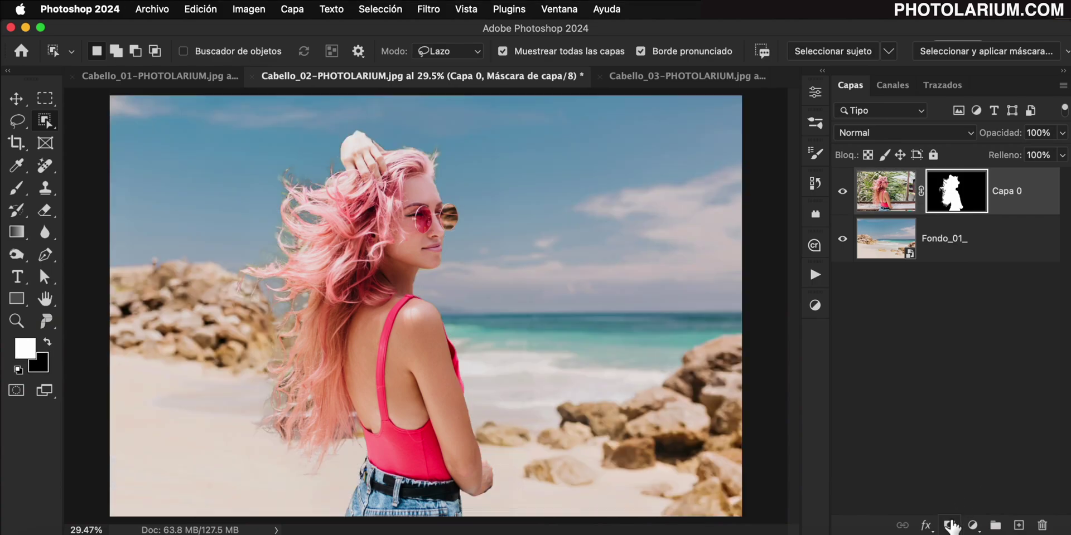
{"action": "left_click_drag", "start_coordinate": [211, 279], "coordinate": [430, 256]}
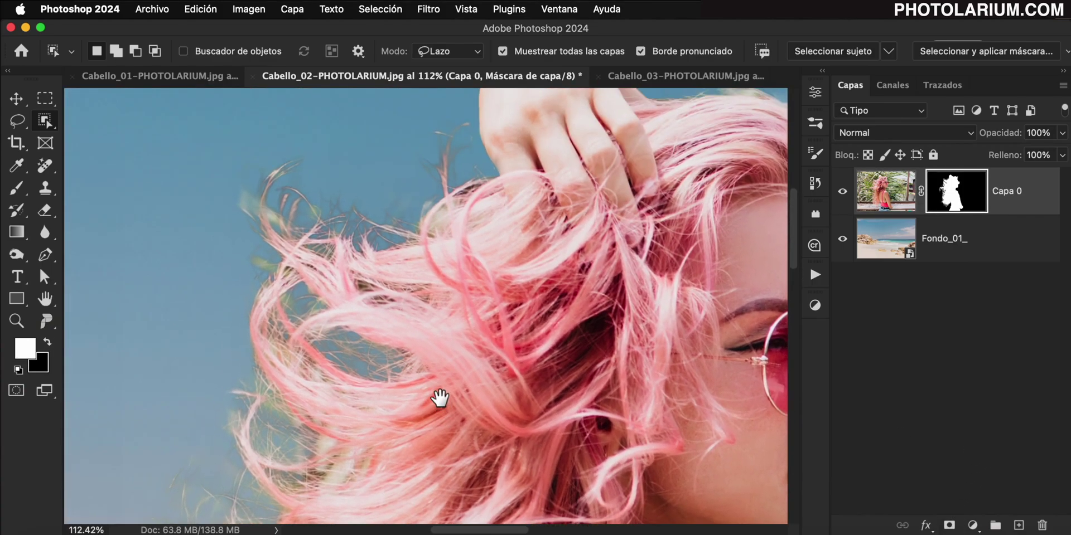
{"action": "mouse_move", "coordinate": [440, 398]}
{"action": "left_mouse_down"}
{"action": "mouse_move", "coordinate": [468, 371]}
{"action": "mouse_move", "coordinate": [426, 344]}
{"action": "left_mouse_up"}
{"action": "scroll", "coordinate": [440, 337], "scroll_direction": "down", "scroll_amount": 3}
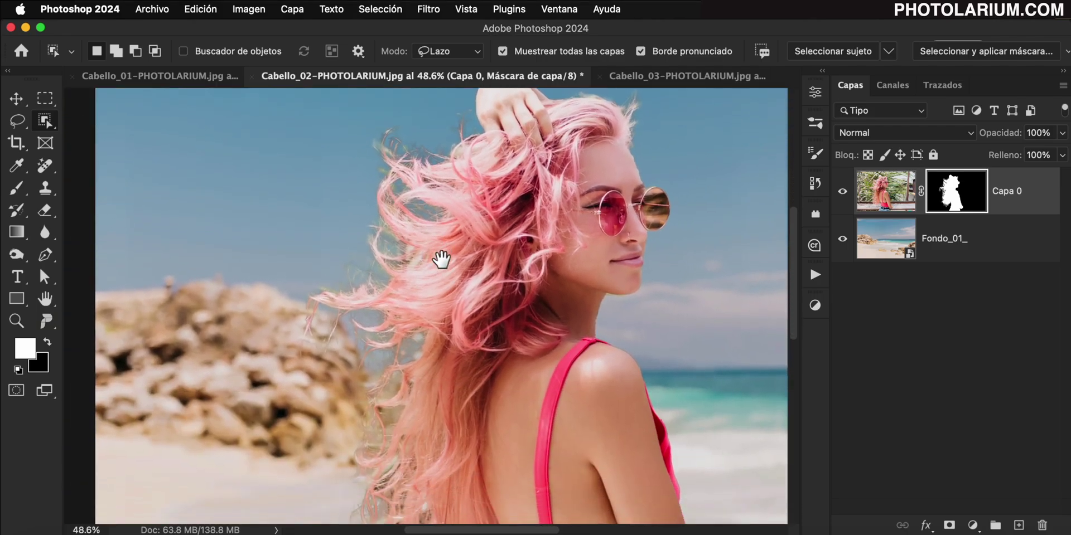
{"action": "scroll", "coordinate": [454, 287], "scroll_direction": "down", "scroll_amount": 2}
{"action": "scroll", "coordinate": [433, 283], "scroll_direction": "down", "scroll_amount": 2}
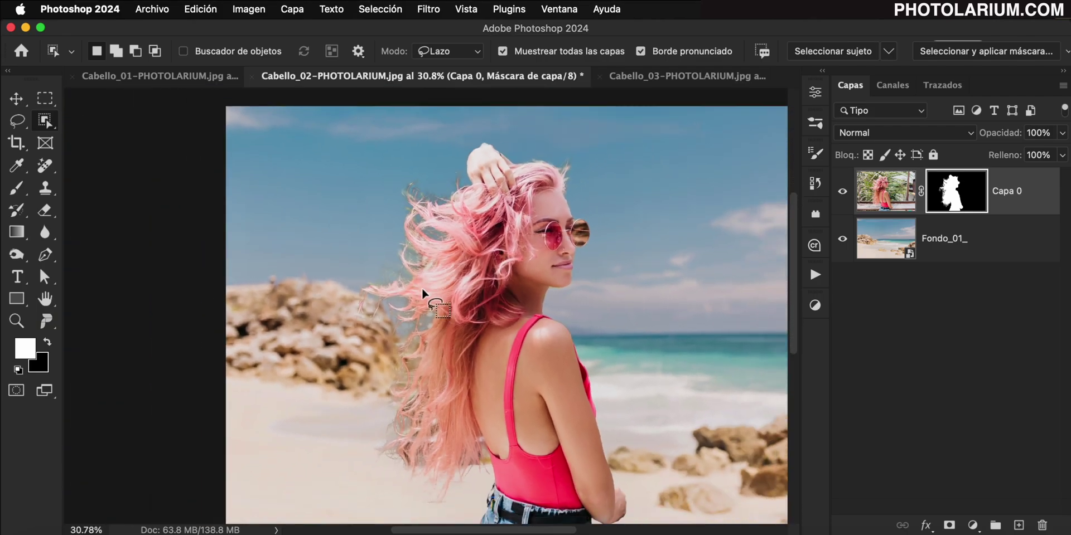
{"action": "key", "text": "l"}
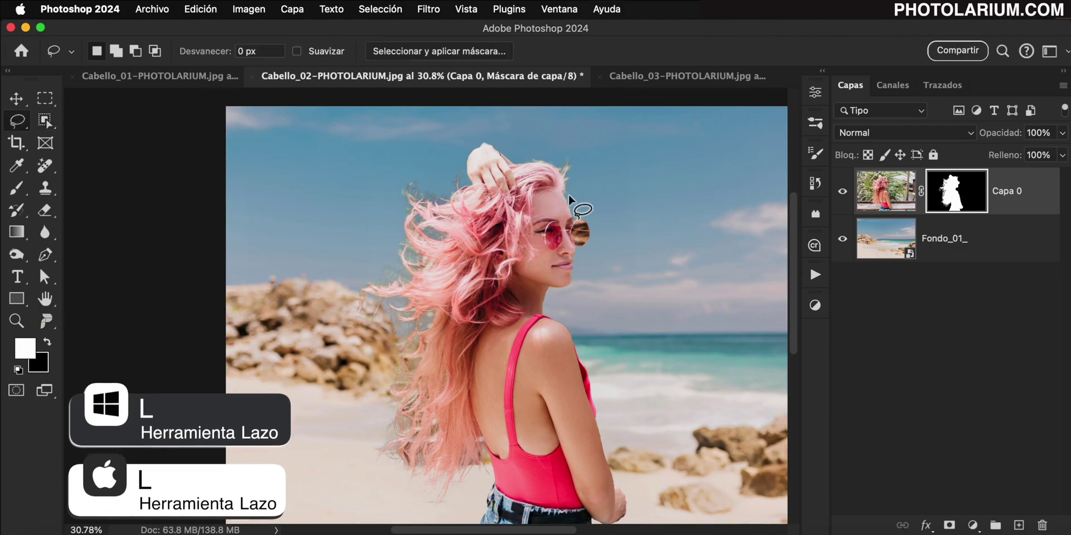
Draw a freehand lasso around the pink hair's left edge and the area above her head.
{"action": "left_click_drag", "start_coordinate": [569, 196], "coordinate": [517, 159]}
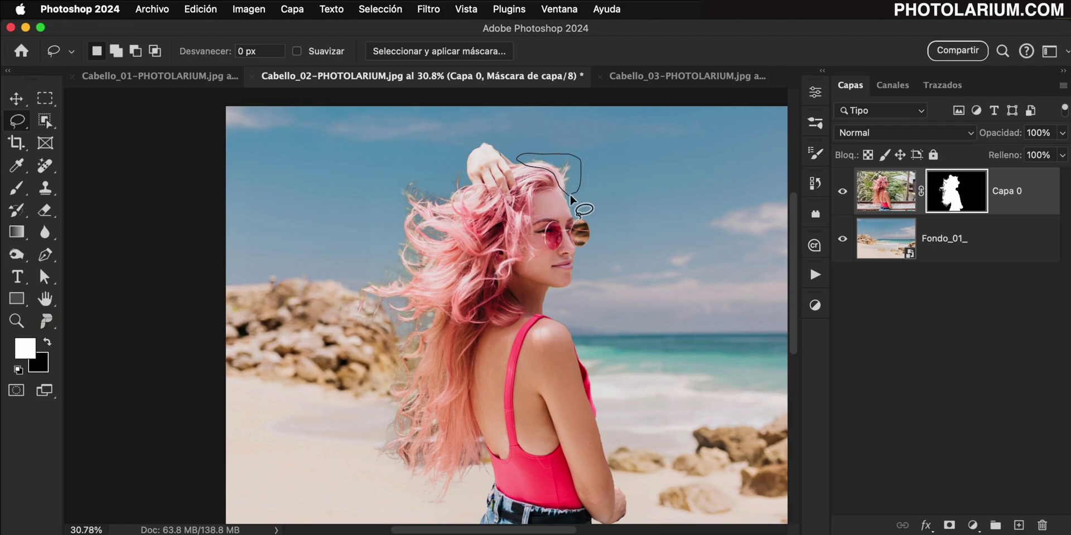
{"action": "mouse_move", "coordinate": [468, 184]}
{"action": "left_mouse_down"}
{"action": "mouse_move", "coordinate": [437, 402]}
{"action": "mouse_move", "coordinate": [469, 187]}
{"action": "left_mouse_up"}
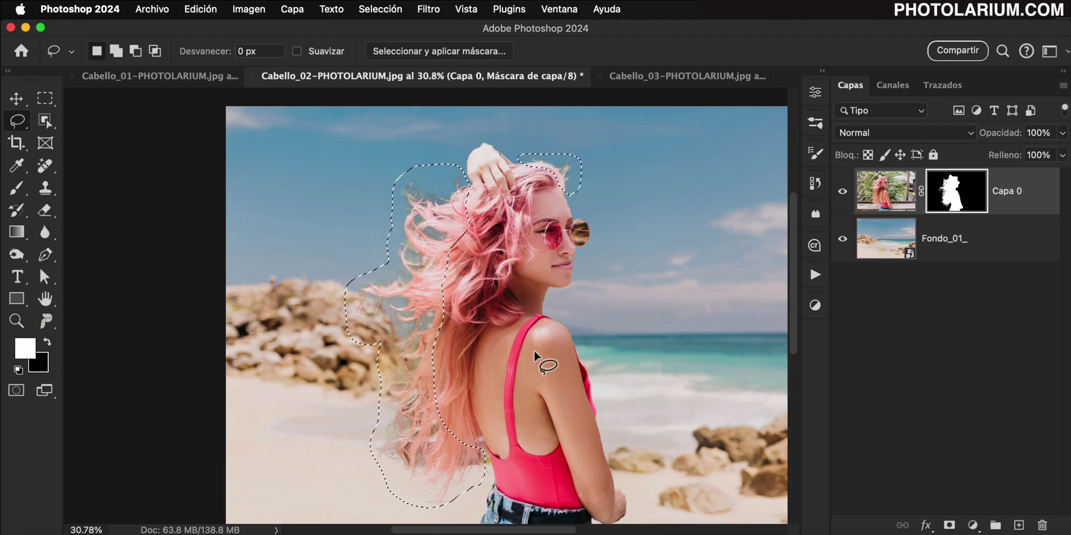
{"action": "key", "text": "super+0"}
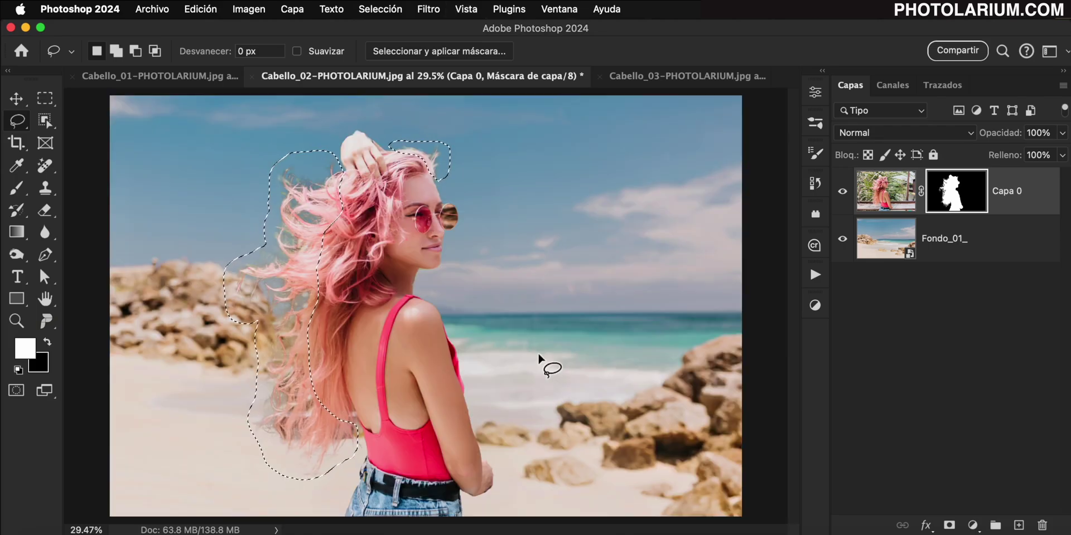
{"action": "left_click", "coordinate": [197, 10]}
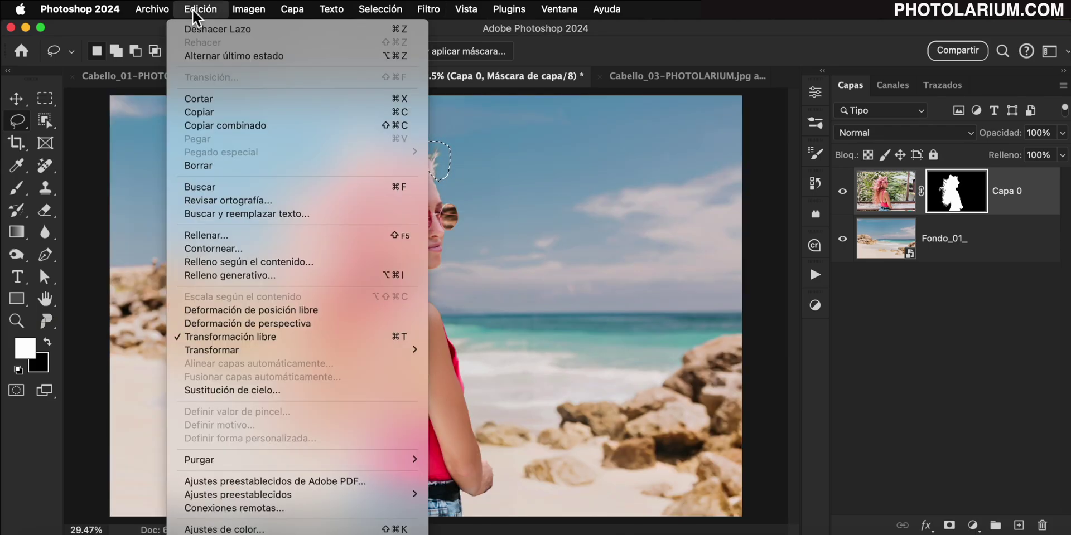
Run Generative Fill on the hair selection and keep the third of three variations.
{"action": "left_click", "coordinate": [294, 276]}
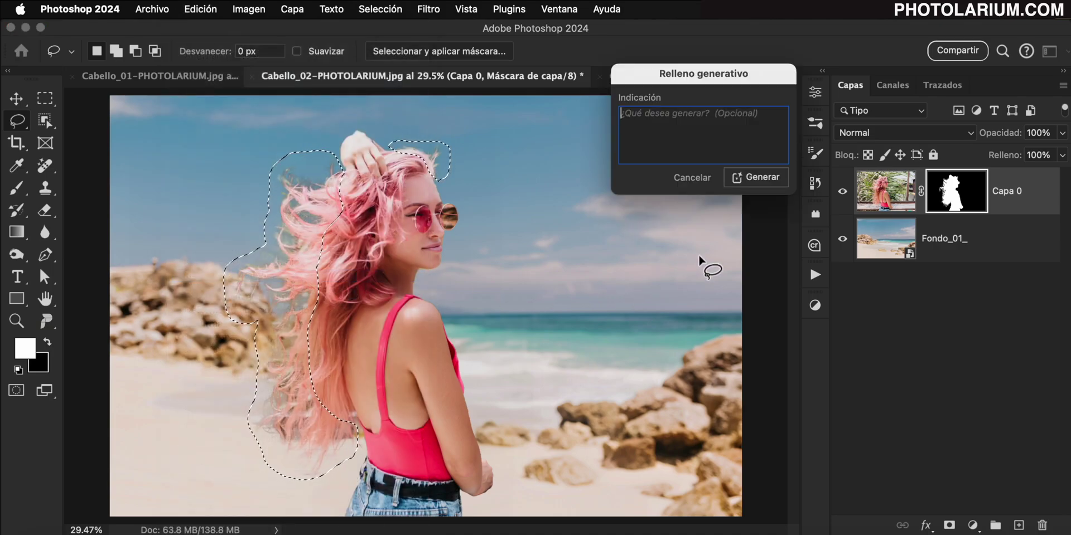
{"action": "left_click", "coordinate": [752, 178]}
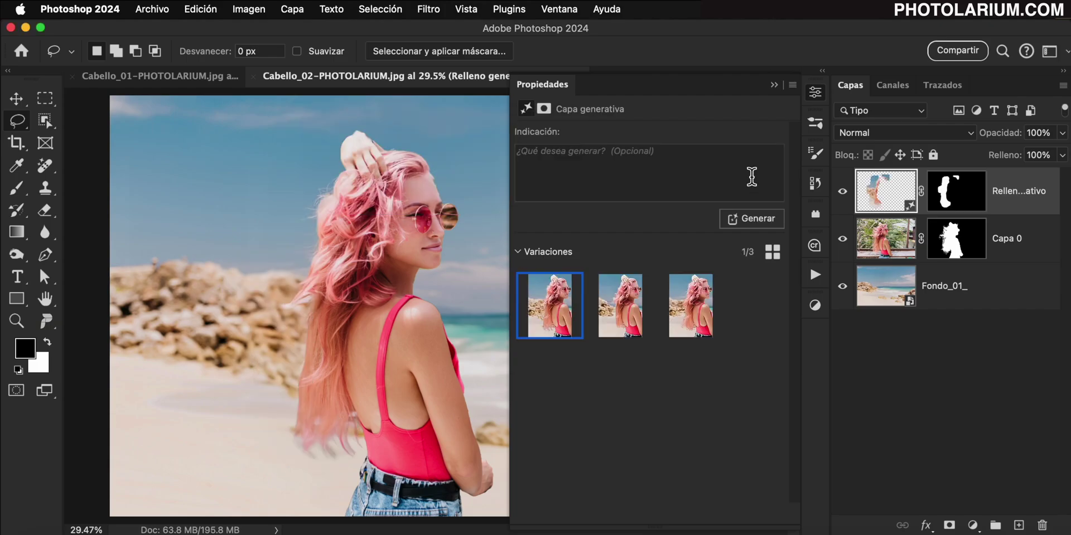
{"action": "left_click", "coordinate": [623, 304]}
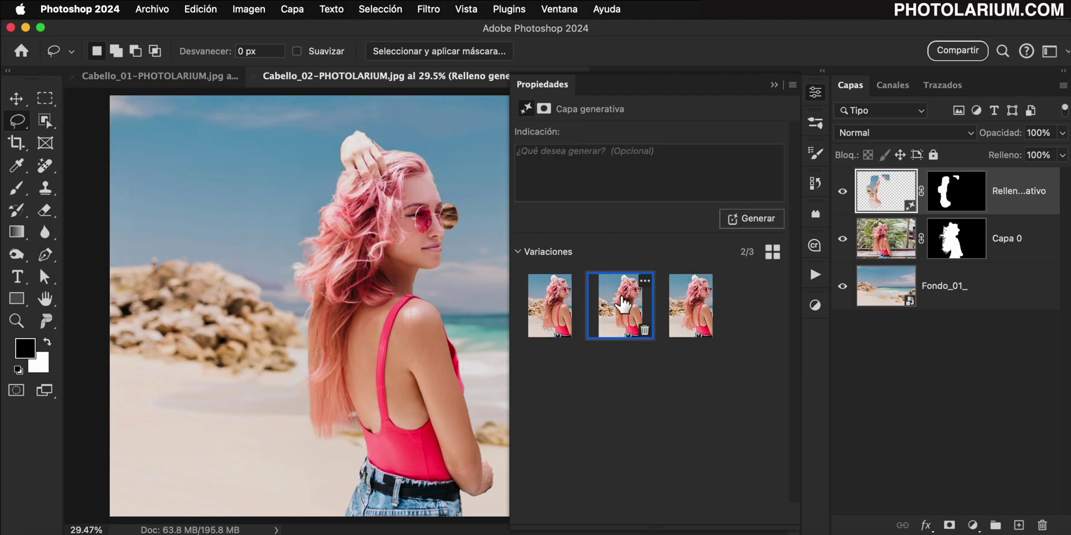
{"action": "left_click", "coordinate": [688, 315]}
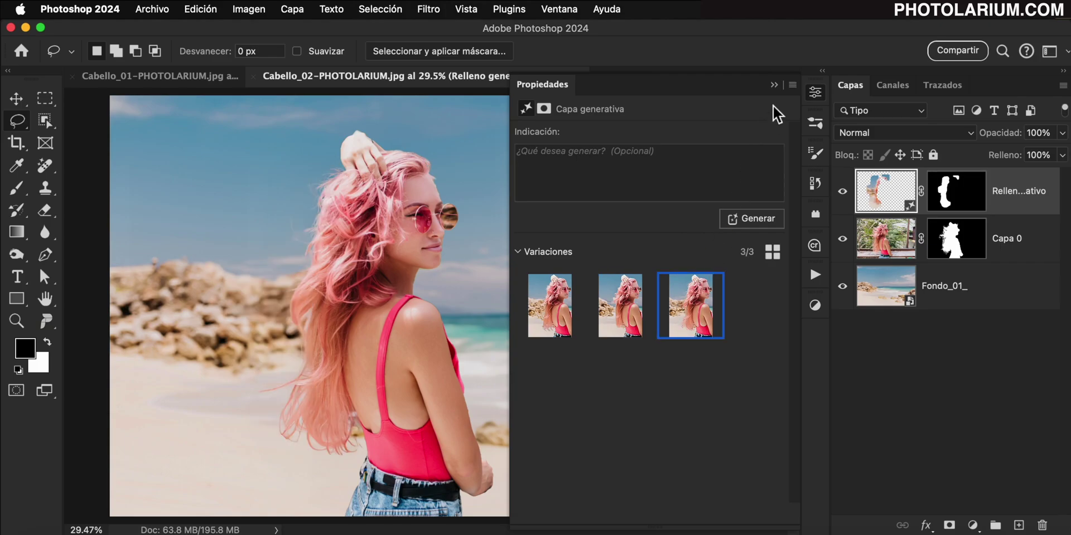
{"action": "left_click", "coordinate": [774, 86]}
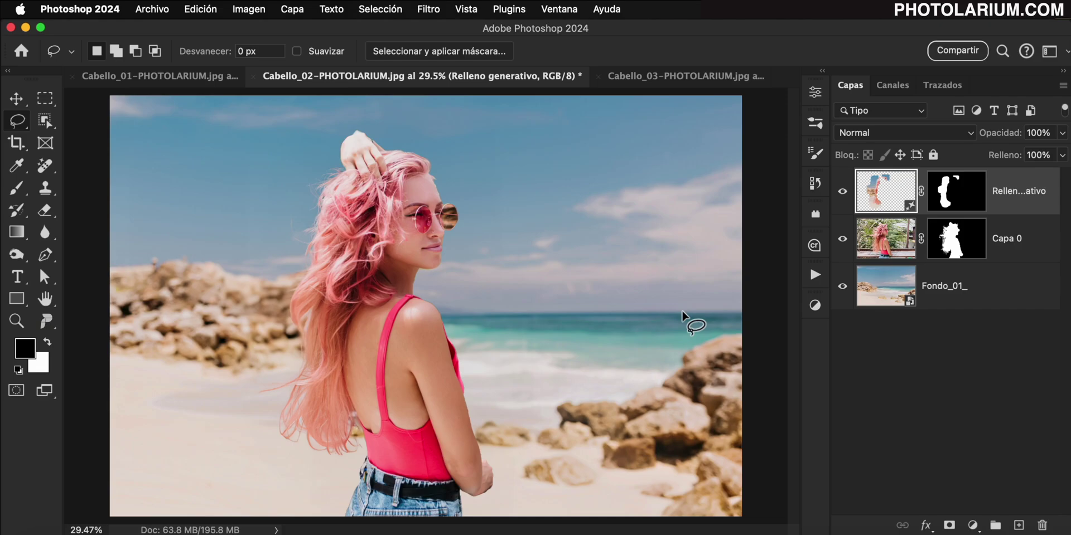
{"action": "scroll", "coordinate": [377, 352], "scroll_direction": "up", "scroll_amount": 5}
{"action": "scroll", "coordinate": [430, 375], "scroll_direction": "up", "scroll_amount": 4}
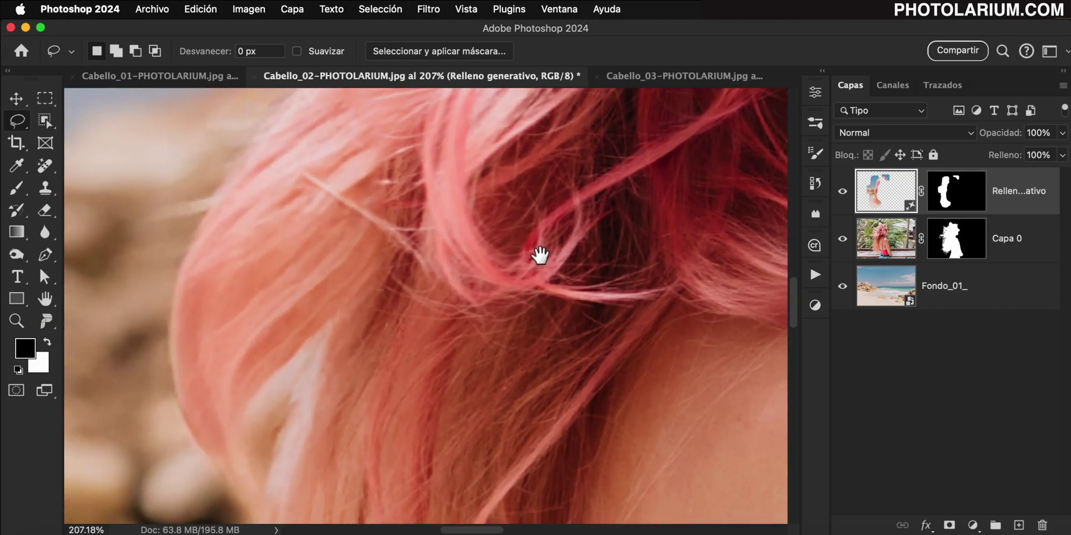
{"action": "left_click_drag", "start_coordinate": [538, 251], "coordinate": [411, 437]}
{"action": "left_click_drag", "start_coordinate": [564, 184], "coordinate": [446, 435]}
{"action": "left_click_drag", "start_coordinate": [424, 278], "coordinate": [402, 402]}
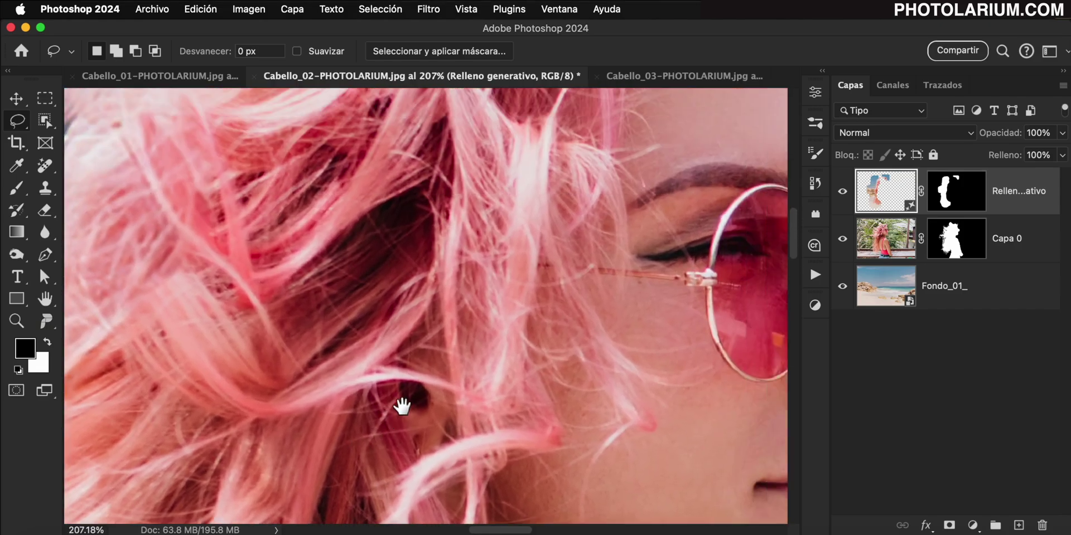
{"action": "mouse_move", "coordinate": [447, 169]}
{"action": "left_mouse_down"}
{"action": "mouse_move", "coordinate": [446, 220]}
{"action": "mouse_move", "coordinate": [394, 466]}
{"action": "left_mouse_up"}
{"action": "left_click_drag", "start_coordinate": [480, 218], "coordinate": [342, 275]}
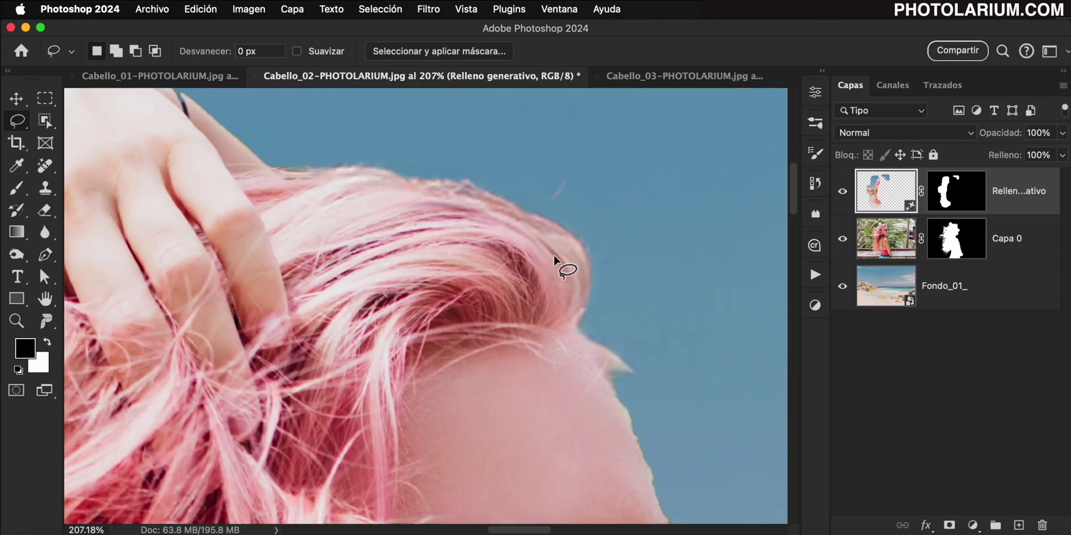
{"action": "left_click_drag", "start_coordinate": [346, 255], "coordinate": [681, 246]}
{"action": "left_click_drag", "start_coordinate": [533, 280], "coordinate": [583, 242]}
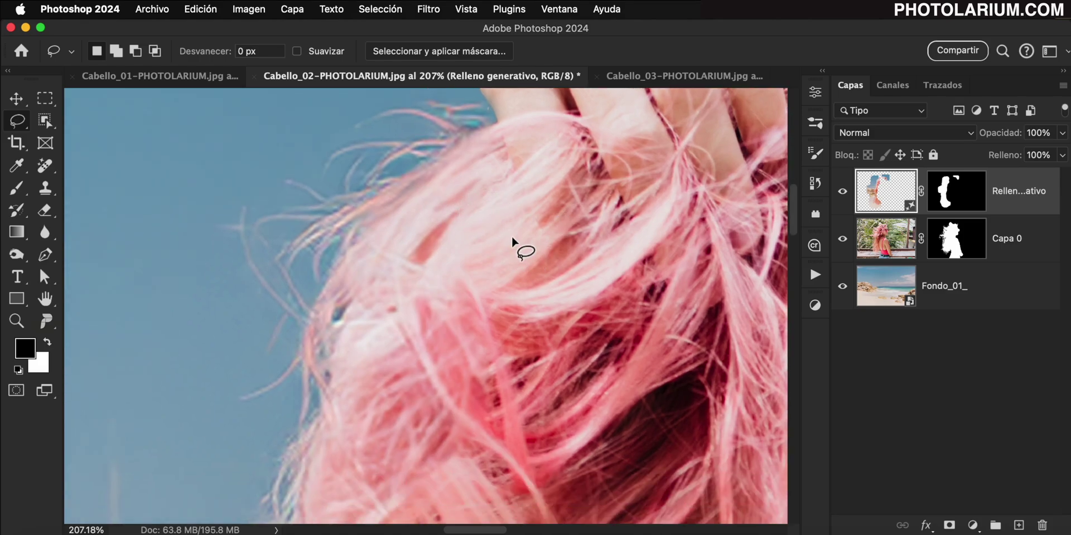
{"action": "key", "text": "super+0"}
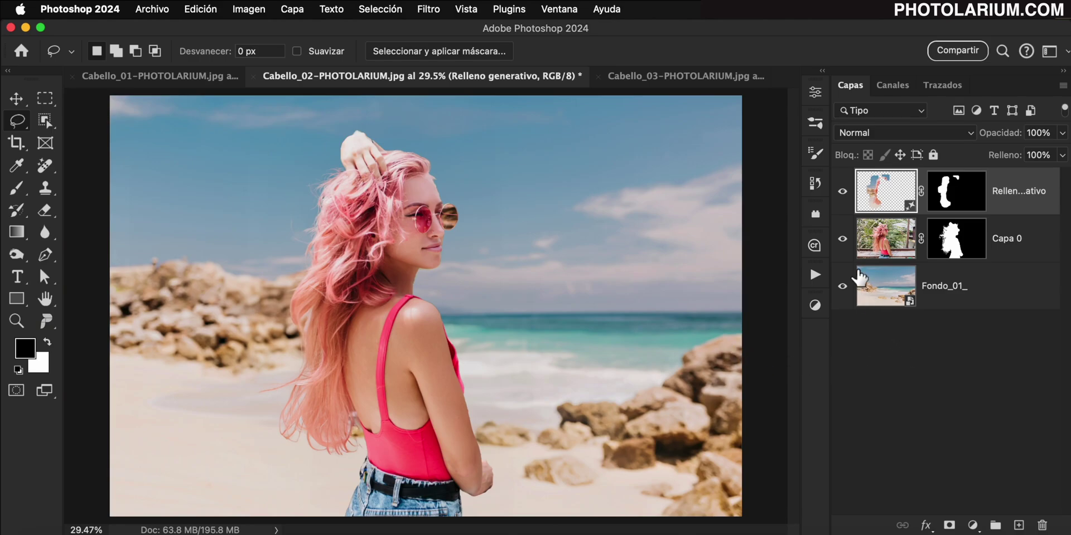
Toggle Capa 0 and Fondo_01_ visibility to check the generative fill, then select Fondo_01_.
{"action": "left_click_drag", "start_coordinate": [843, 240], "coordinate": [841, 286]}
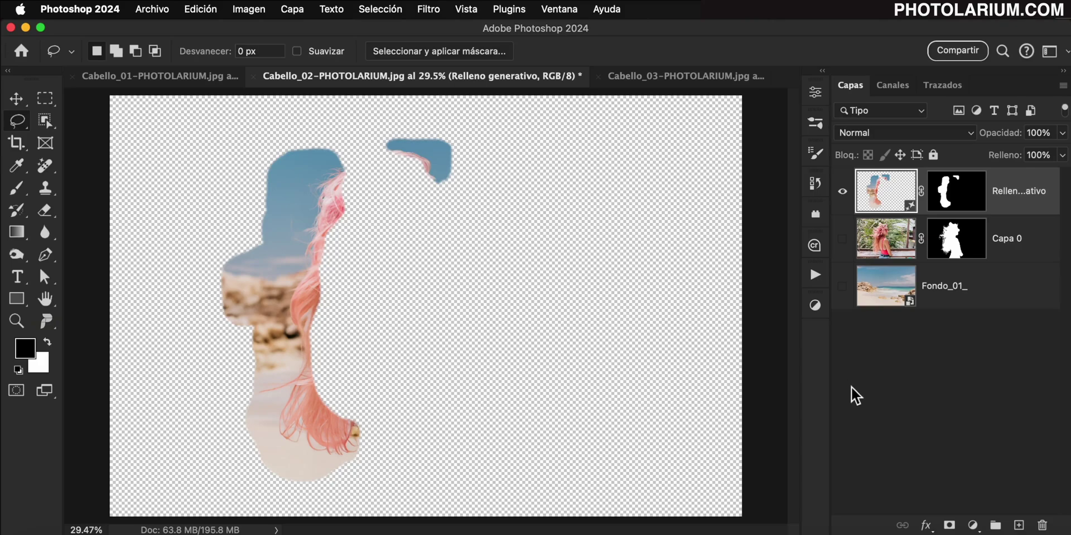
{"action": "left_click_drag", "start_coordinate": [842, 239], "coordinate": [842, 286]}
{"action": "left_click", "coordinate": [993, 296]}
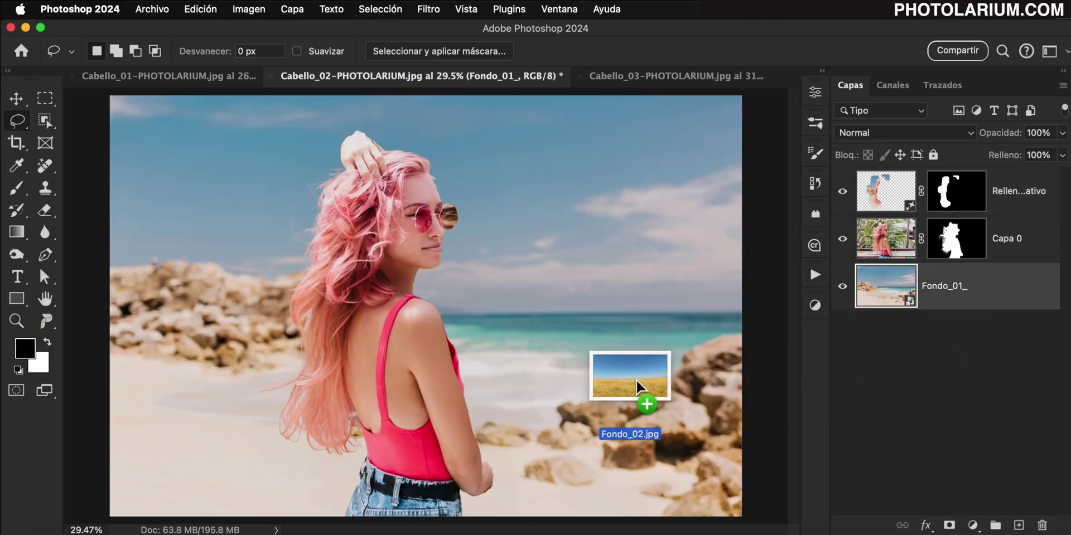
Place Fondo_02.jpg above Fondo_01_, scaled up to fill the whole canvas.
{"action": "left_click_drag", "start_coordinate": [994, 296], "coordinate": [521, 375]}
{"action": "left_click_drag", "start_coordinate": [741, 126], "coordinate": [788, 101]}
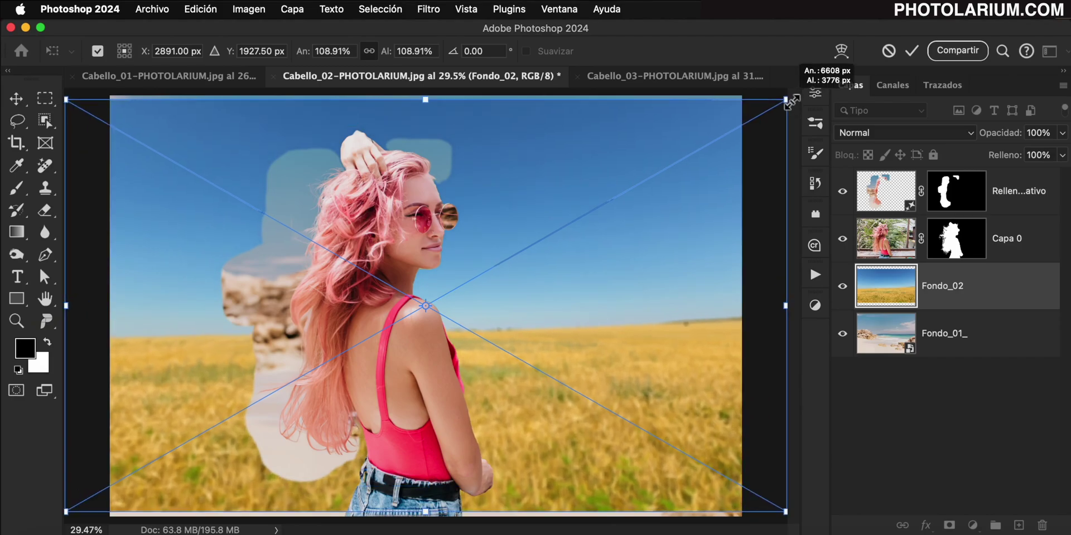
{"action": "key", "text": "Return"}
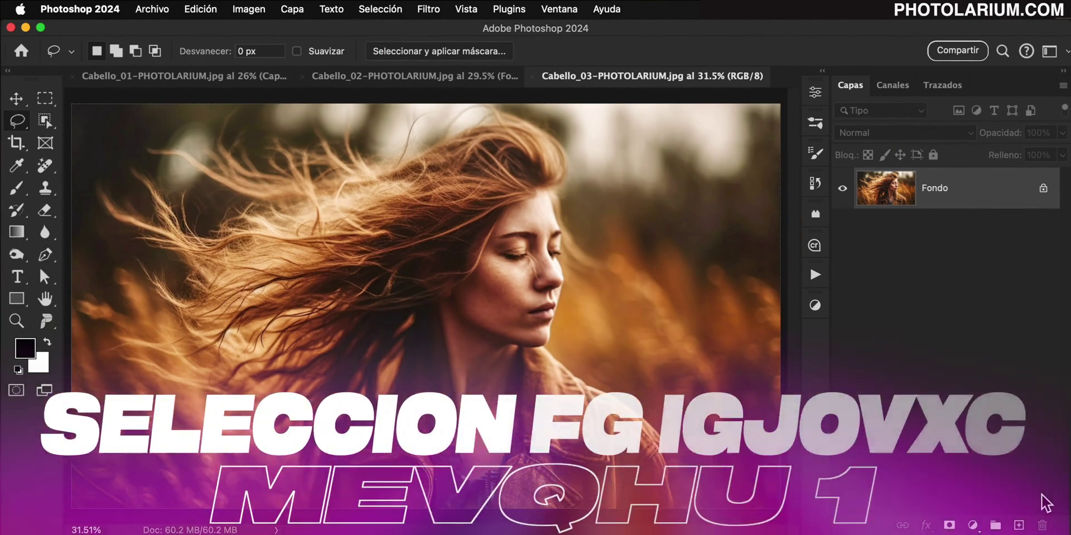
Place Fondo_02 in the portrait, unlock the background layer, and move Fondo_02 below Capa 0.
{"action": "mouse_move", "coordinate": [980, 351]}
{"action": "left_mouse_down"}
{"action": "mouse_move", "coordinate": [845, 385]}
{"action": "mouse_move", "coordinate": [483, 366]}
{"action": "left_mouse_up"}
{"action": "key", "text": "Return"}
{"action": "left_click", "coordinate": [1043, 230]}
{"action": "left_click_drag", "start_coordinate": [1028, 192], "coordinate": [1026, 274]}
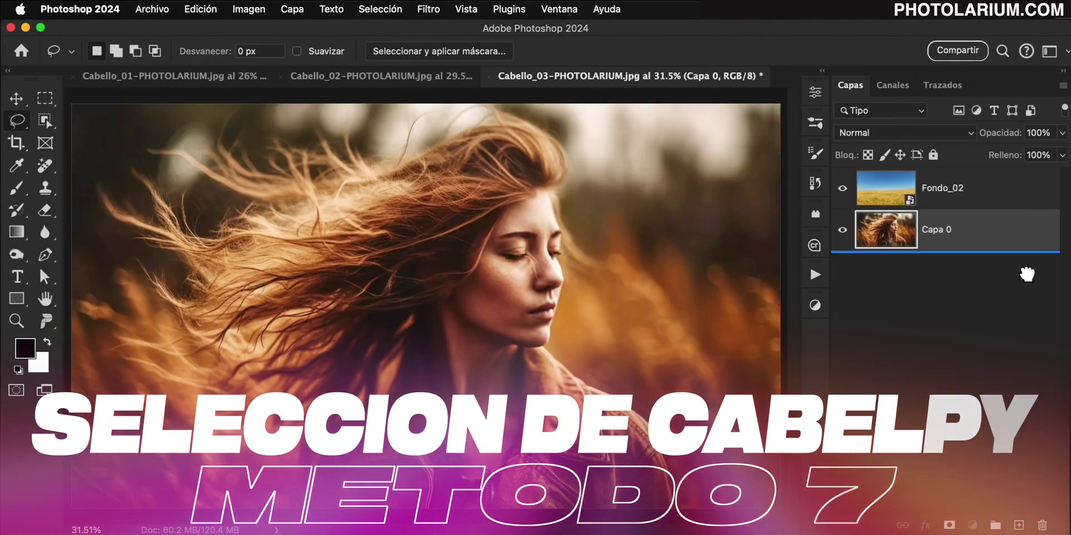
Select the Capa 0 portrait layer and switch to the Object Selection tool.
{"action": "left_click", "coordinate": [1023, 199]}
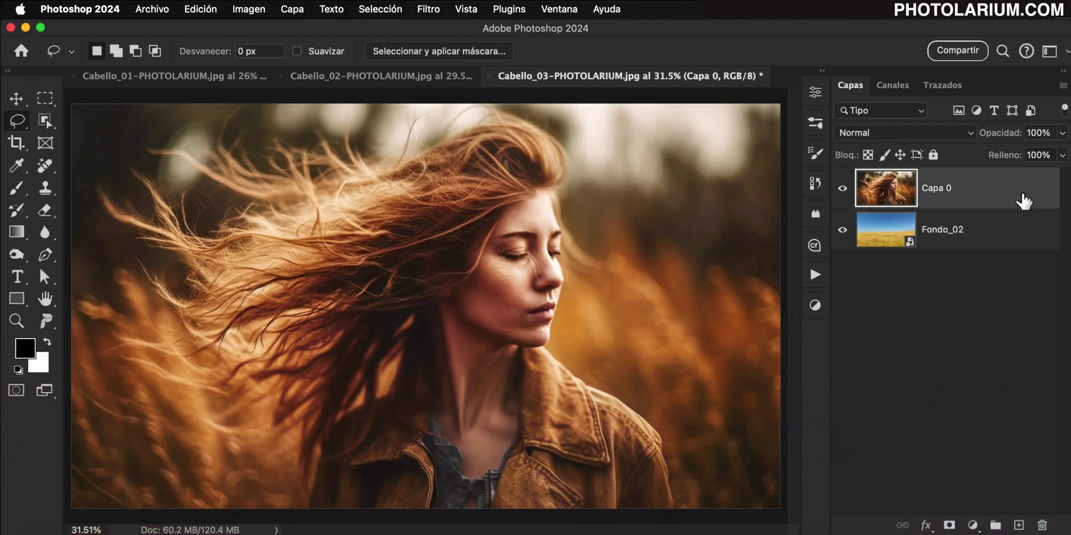
{"action": "key", "text": "v"}
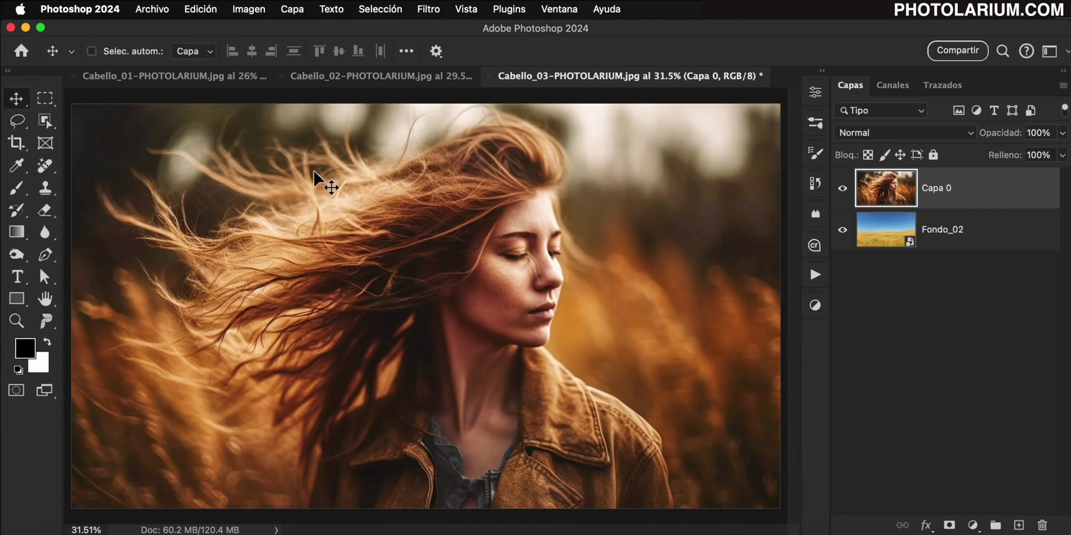
{"action": "left_click", "coordinate": [48, 123]}
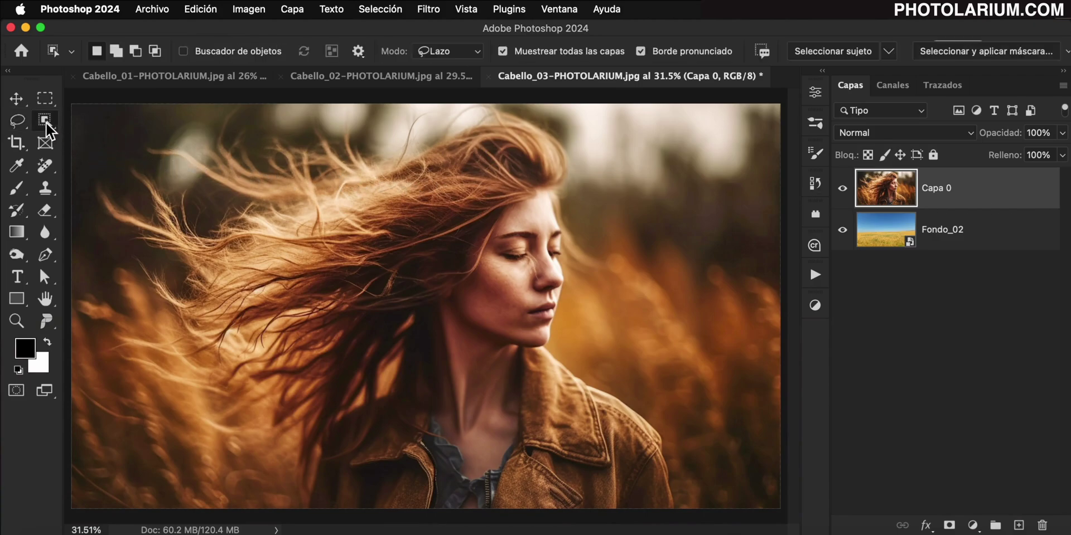
In Select and Mask, run Select Subject with Cloud processing, then output to a new masked layer, Capa 0 copia.
{"action": "left_click", "coordinate": [993, 53]}
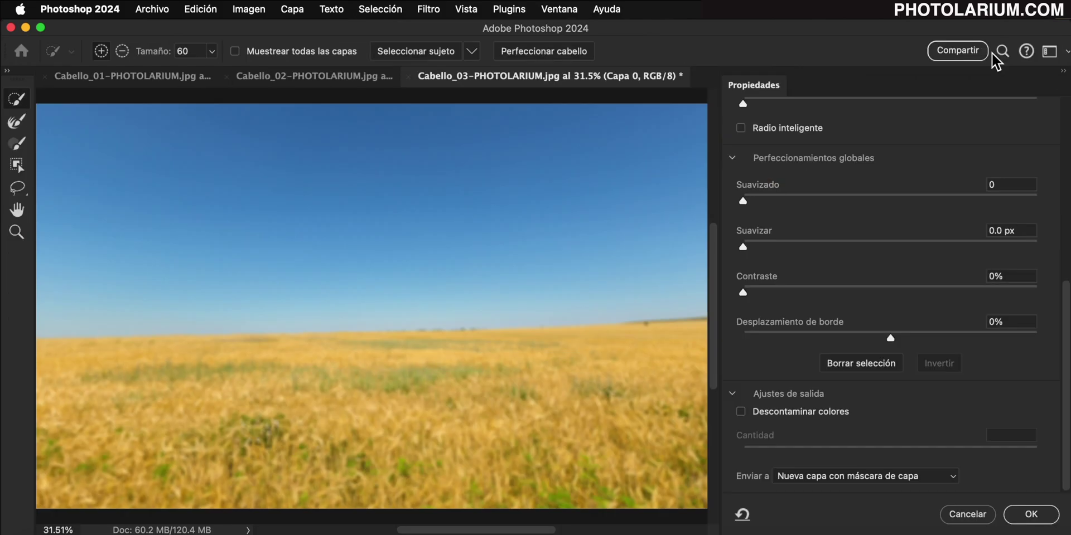
{"action": "left_click", "coordinate": [471, 52]}
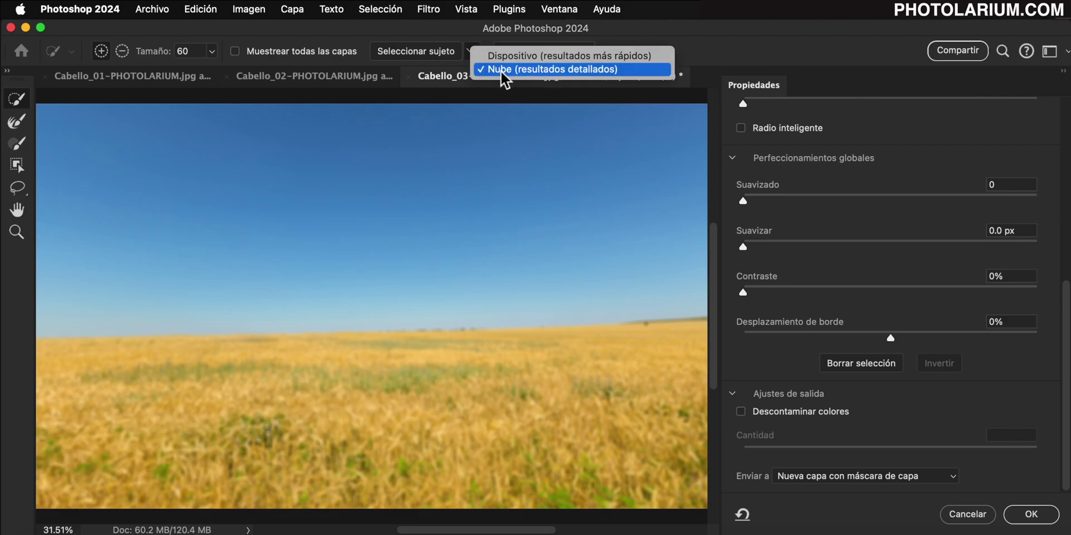
{"action": "left_click", "coordinate": [426, 52]}
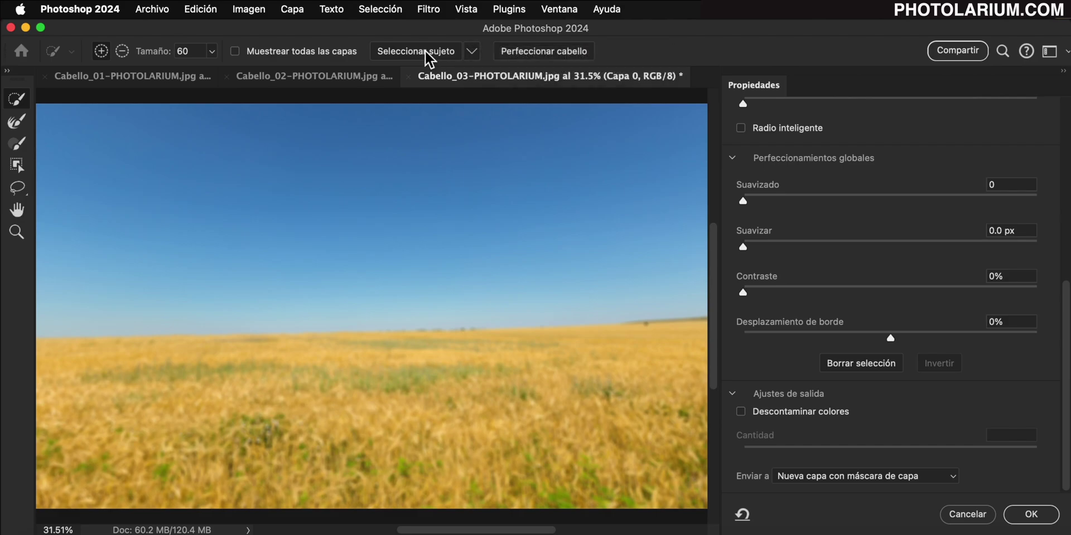
{"action": "left_click", "coordinate": [425, 50]}
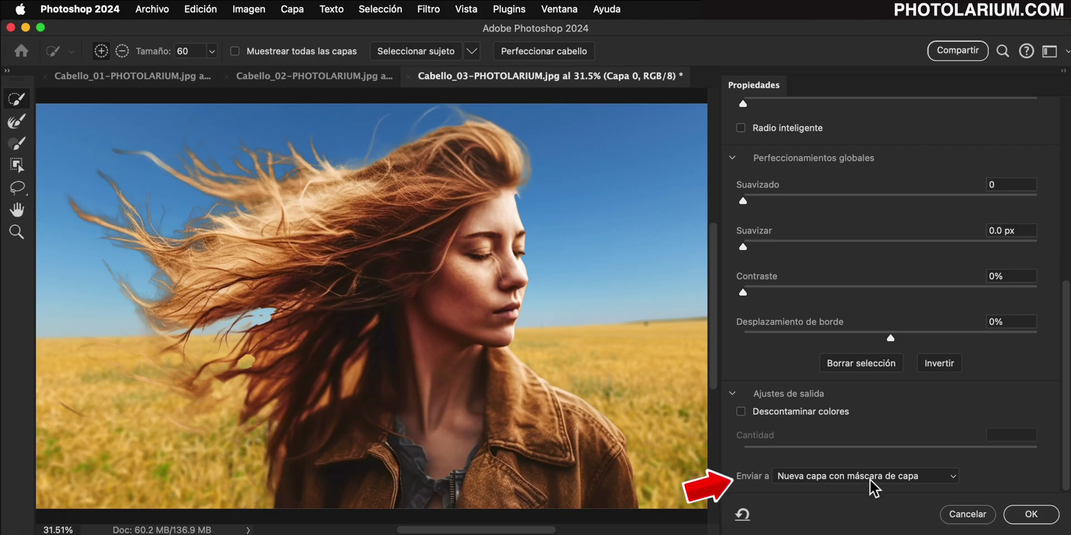
{"action": "left_click", "coordinate": [1036, 515]}
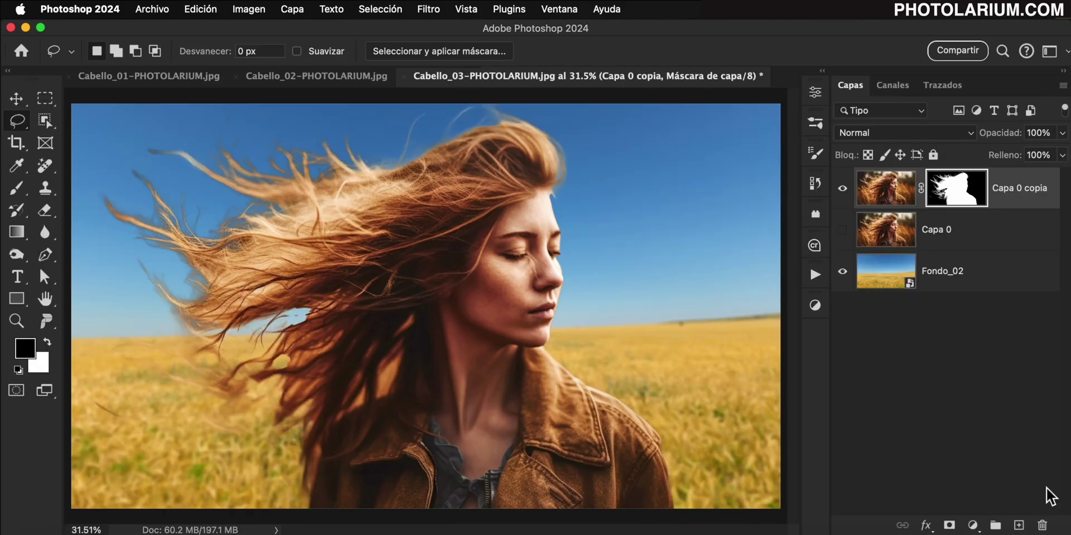
Add a white (ffffff) Color uniforme fill layer above Capa 0, beneath the cut-out copy.
{"action": "left_click", "coordinate": [1008, 234]}
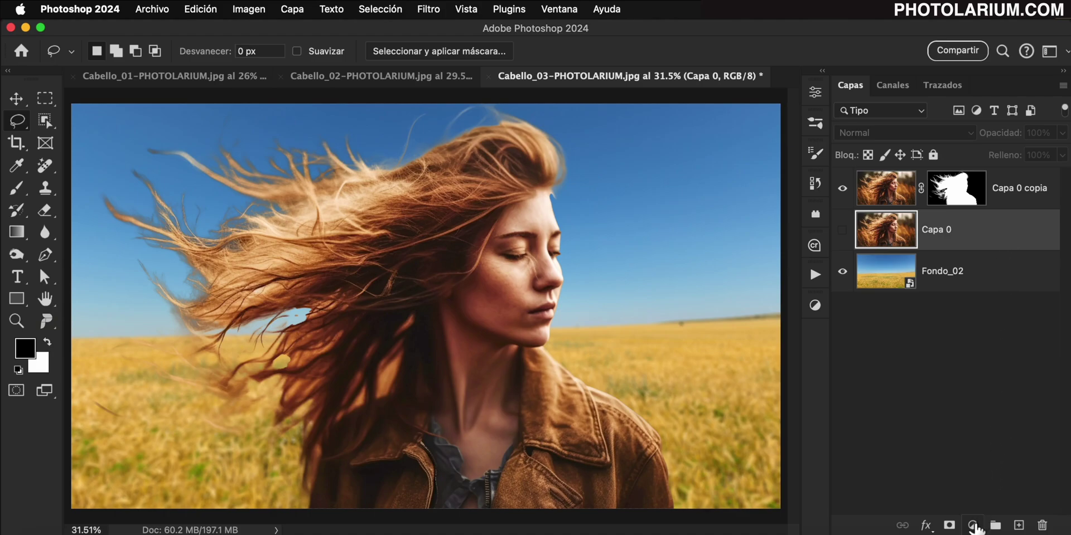
{"action": "left_click", "coordinate": [973, 524]}
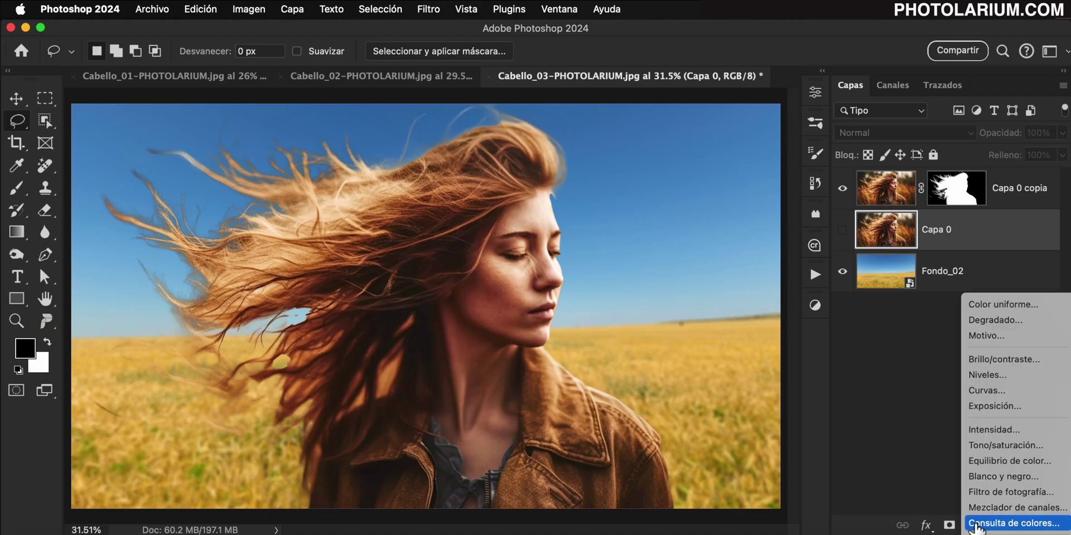
{"action": "left_click", "coordinate": [1036, 302]}
{"action": "type", "text": "ffffff"}
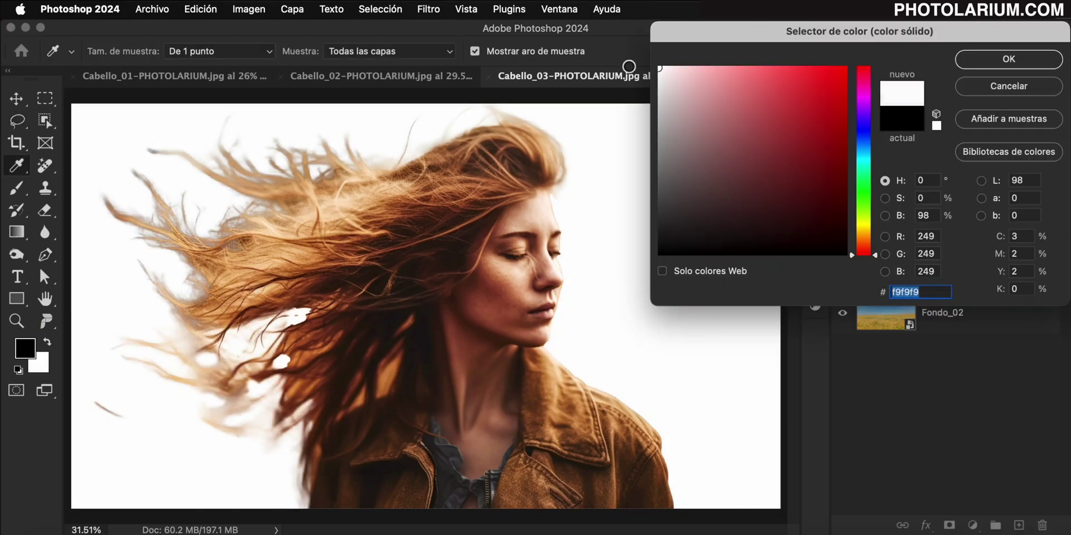
{"action": "left_click", "coordinate": [1000, 59]}
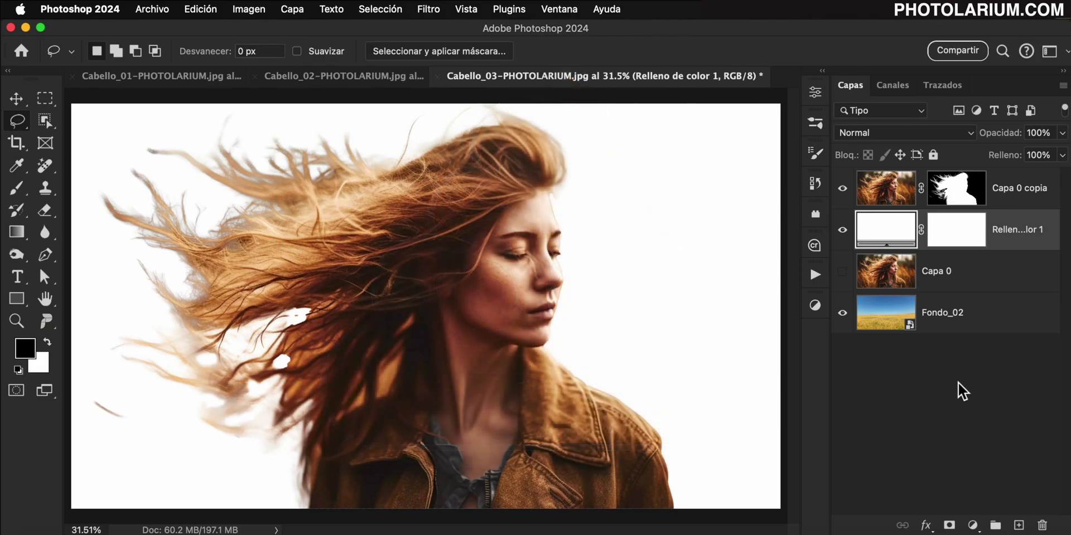
Set the Rectangular Marquee to Tamaño fijo with 1024 px width and height.
{"action": "left_click", "coordinate": [43, 98]}
{"action": "right_click", "coordinate": [44, 98]}
{"action": "left_click", "coordinate": [124, 98]}
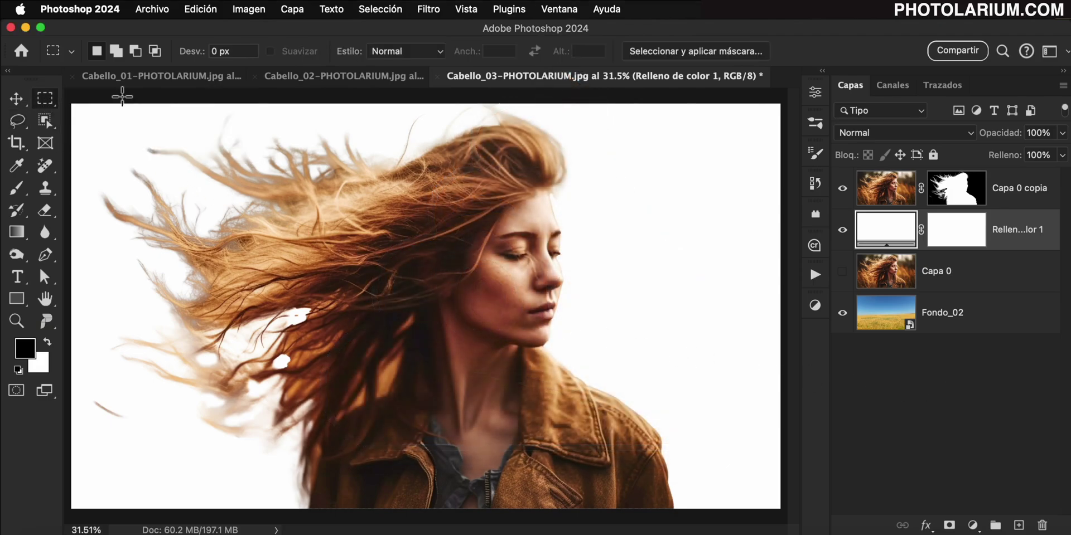
{"action": "left_click", "coordinate": [439, 53]}
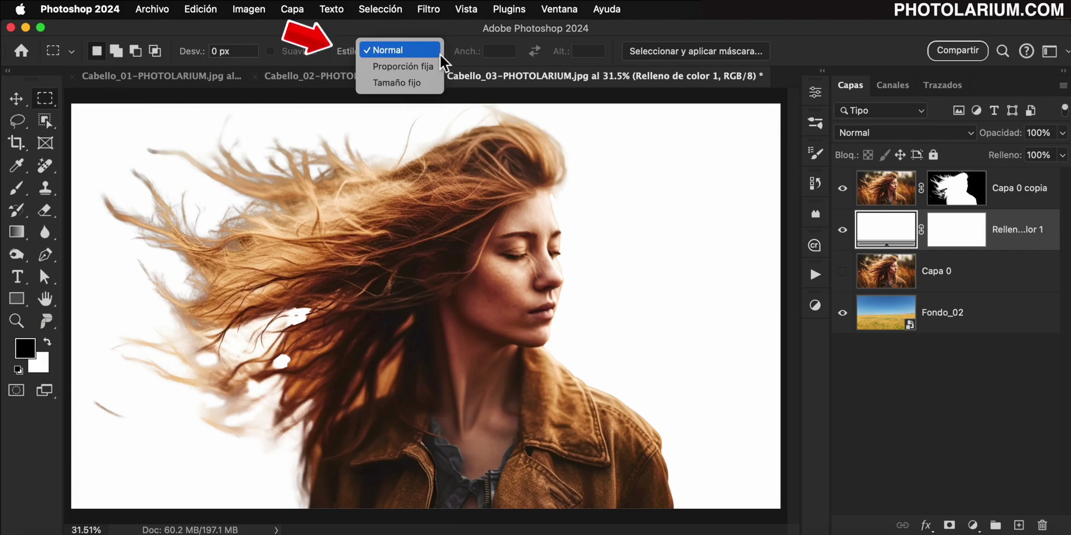
{"action": "left_click", "coordinate": [425, 82]}
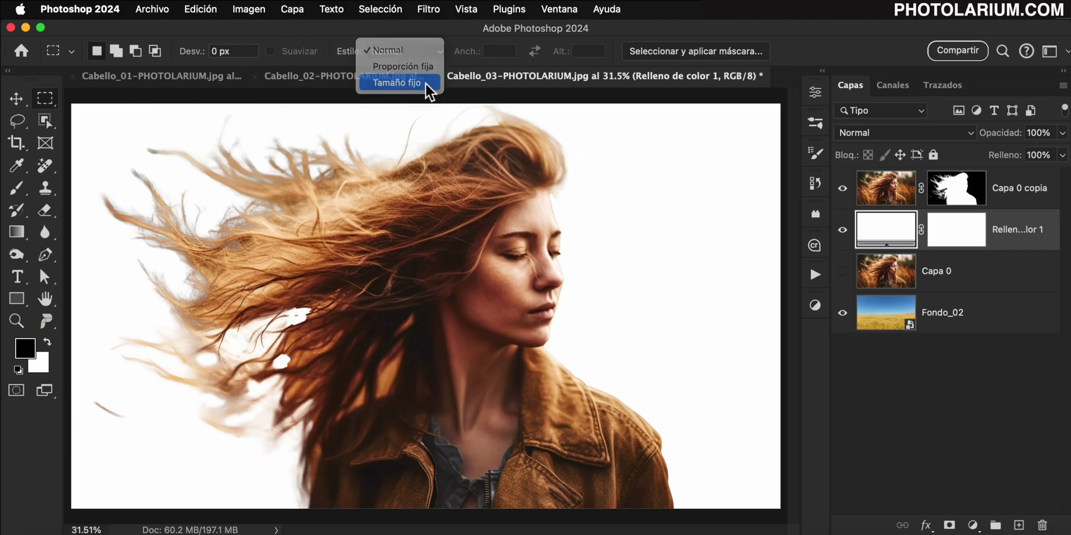
{"action": "left_click", "coordinate": [497, 52]}
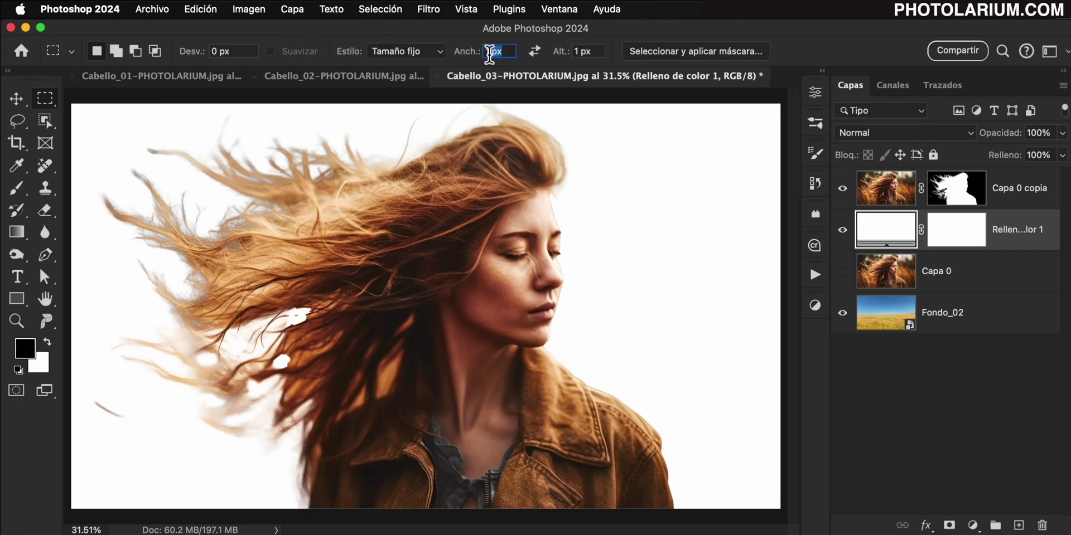
{"action": "type", "text": "1024"}
{"action": "left_click", "coordinate": [597, 51]}
{"action": "type", "text": "1"}
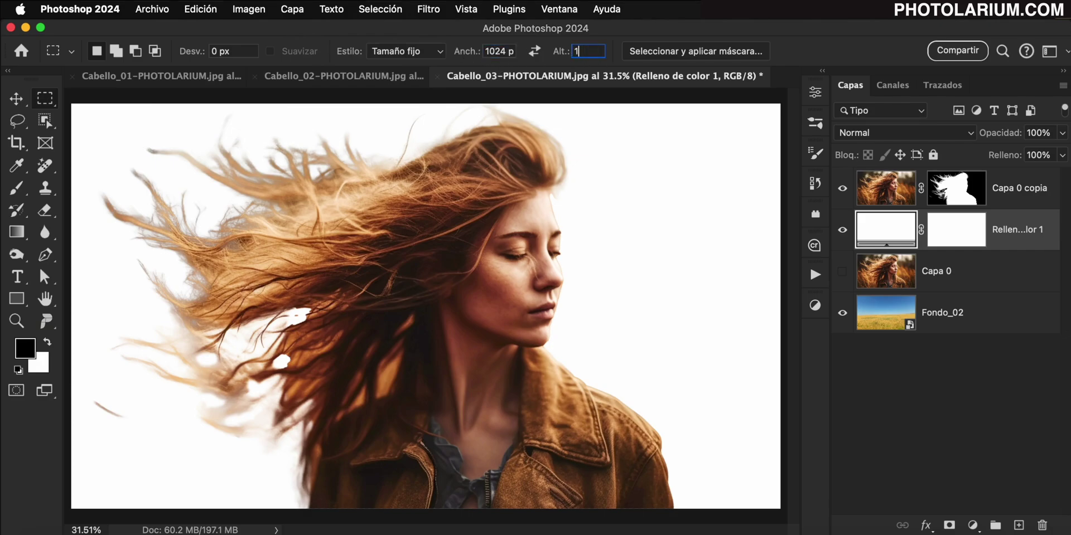
Place the 1024 px square selection and move it over the lower-left hair strands.
{"action": "left_click", "coordinate": [491, 156]}
{"action": "mouse_move", "coordinate": [547, 211]}
{"action": "left_mouse_down"}
{"action": "mouse_move", "coordinate": [508, 160]}
{"action": "mouse_move", "coordinate": [207, 169]}
{"action": "left_mouse_up"}
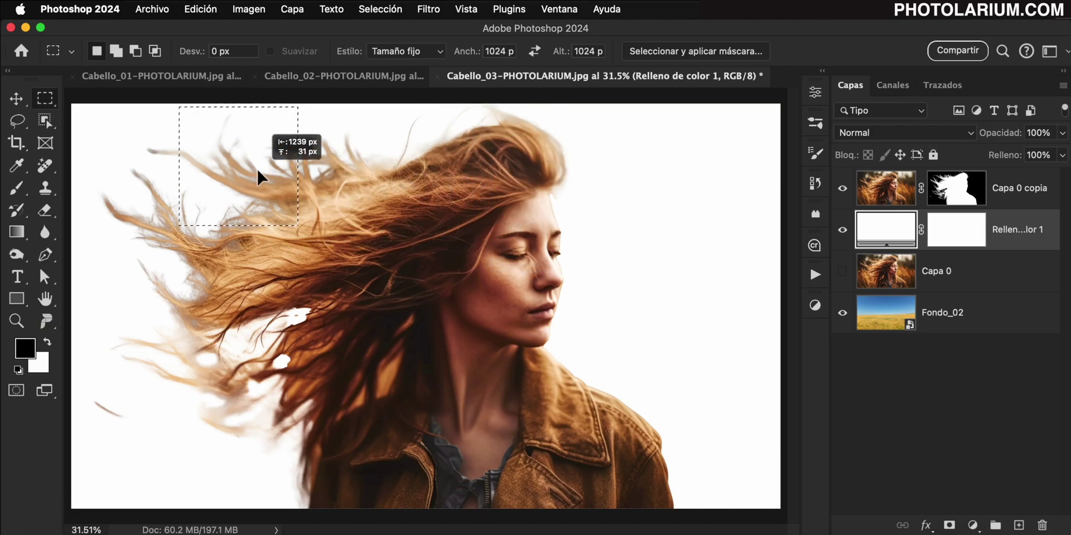
{"action": "left_click_drag", "start_coordinate": [206, 169], "coordinate": [265, 417]}
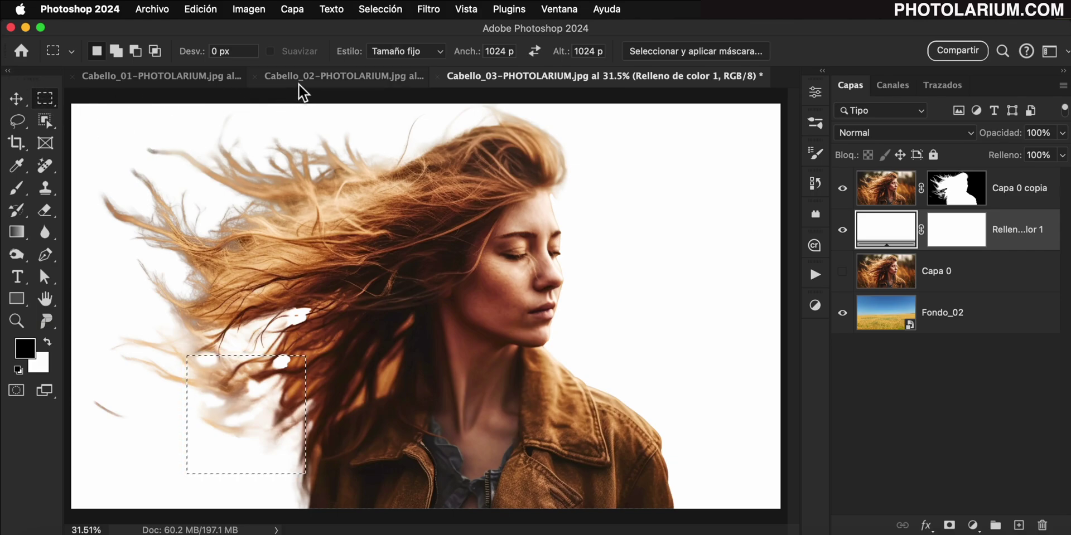
{"action": "left_click", "coordinate": [466, 9]}
{"action": "mouse_move", "coordinate": [559, 384]}
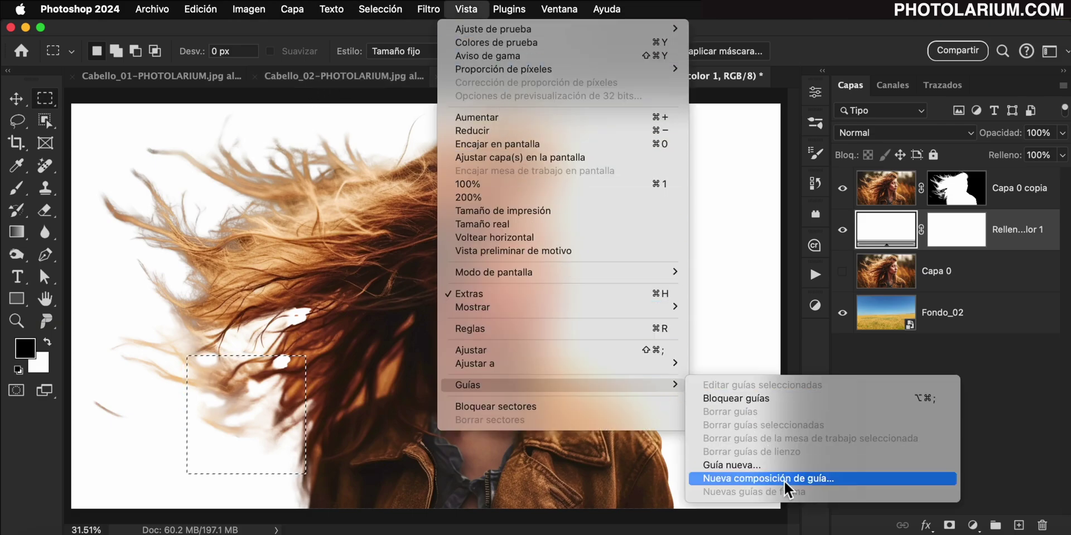
Start a new guide layout with centred columns and rows, 1024 px widths, heights and gutters.
{"action": "left_click", "coordinate": [784, 479]}
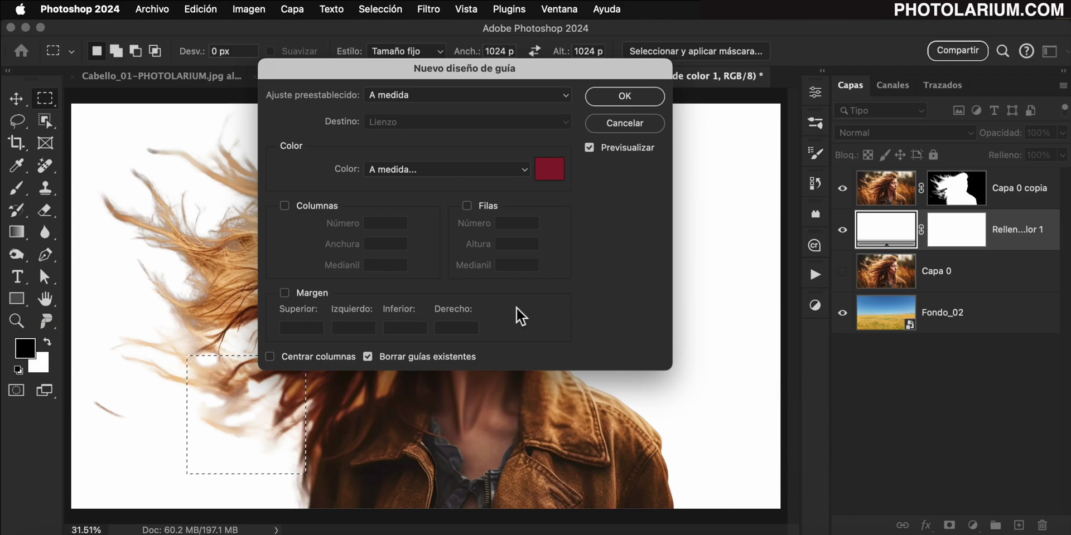
{"action": "left_click", "coordinate": [285, 205]}
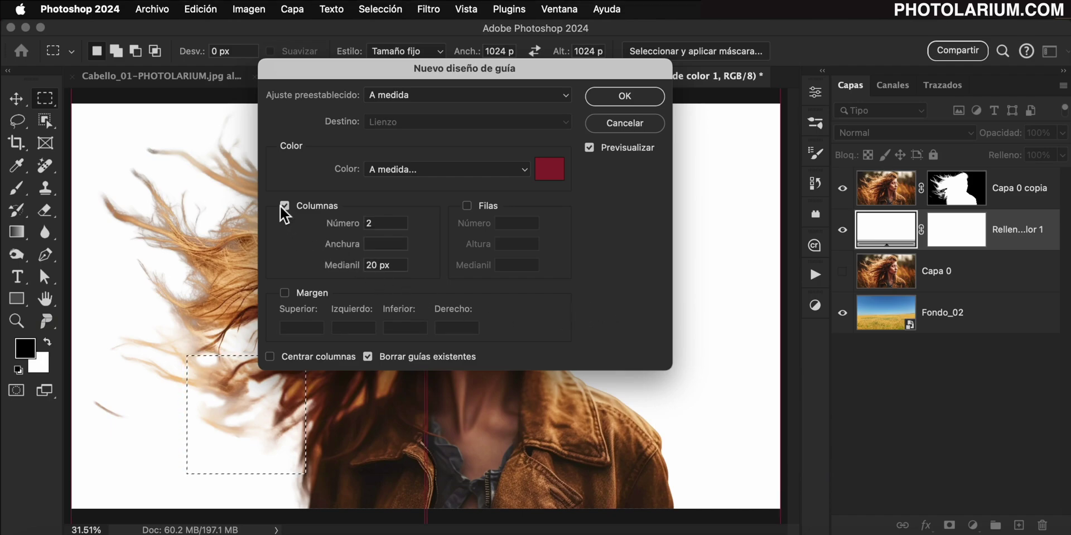
{"action": "left_click", "coordinate": [466, 205]}
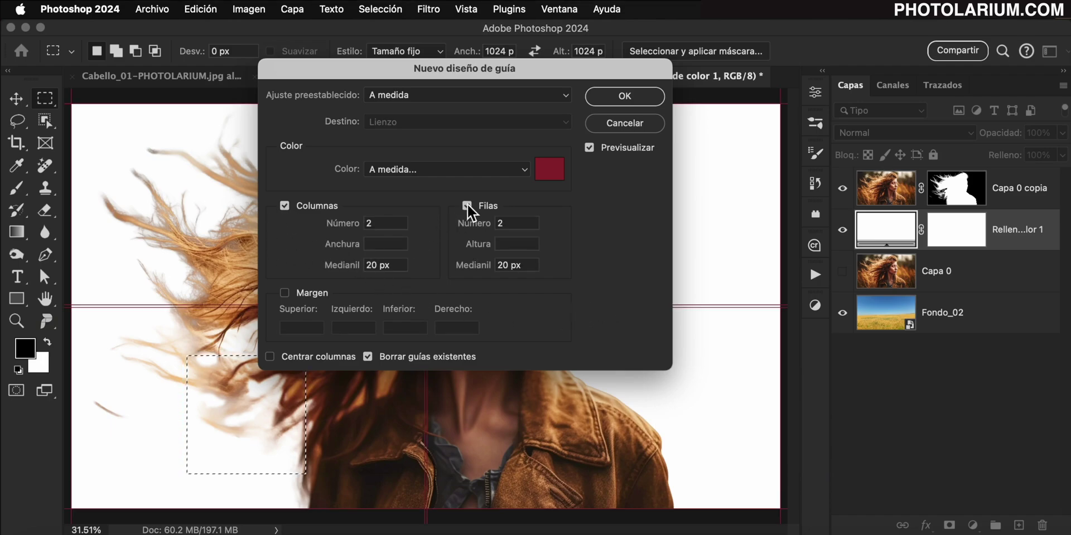
{"action": "left_click", "coordinate": [271, 358]}
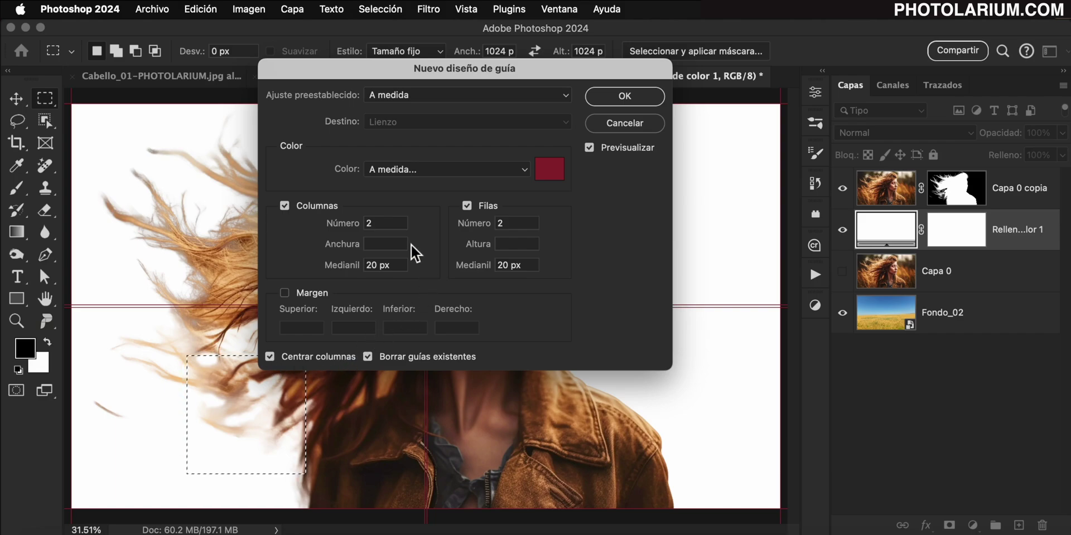
{"action": "left_click", "coordinate": [378, 245]}
{"action": "type", "text": "1024"}
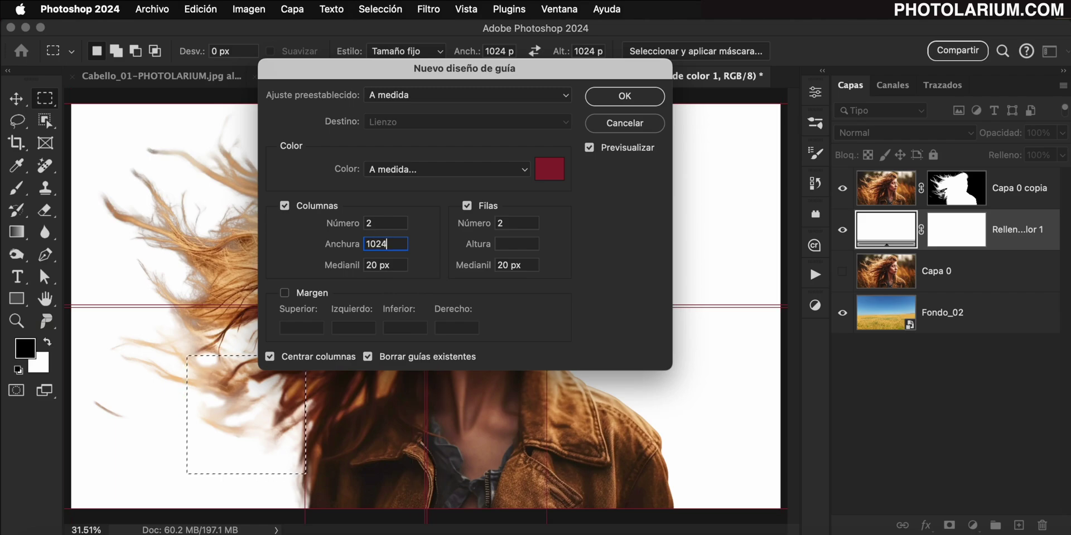
{"action": "key", "text": "Tab"}
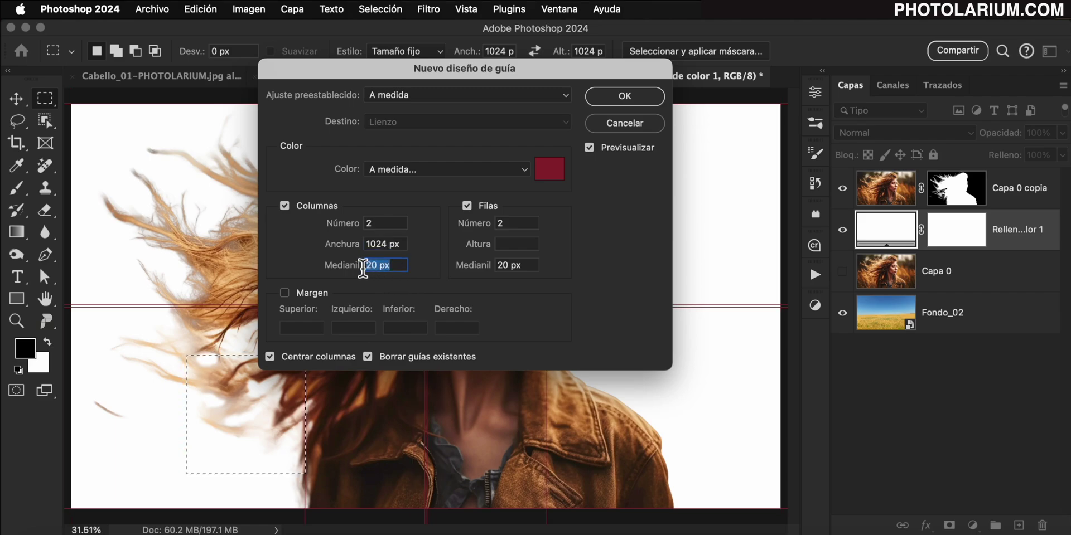
{"action": "type", "text": "1024"}
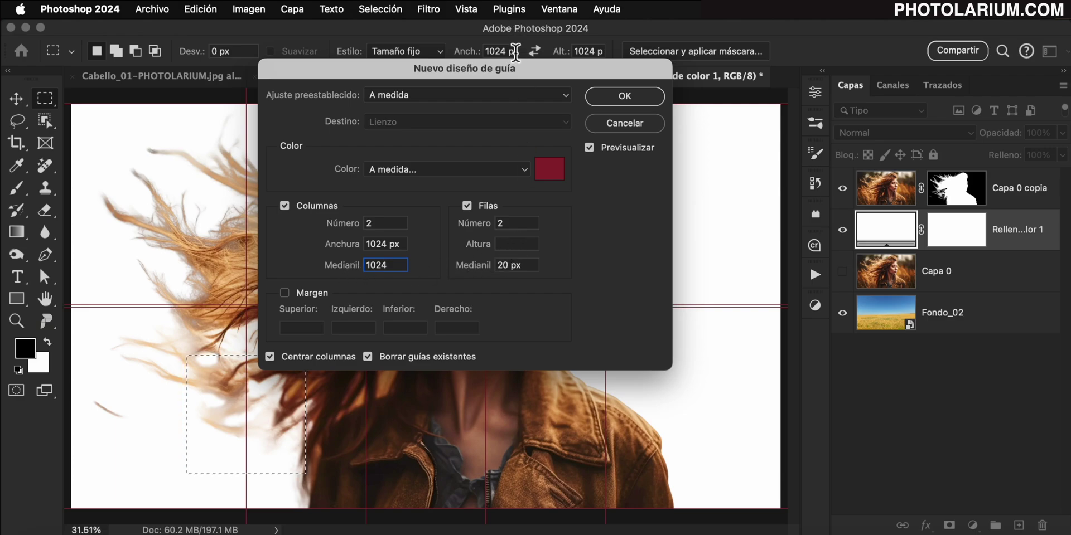
{"action": "mouse_move", "coordinate": [537, 67]}
{"action": "left_mouse_down"}
{"action": "mouse_move", "coordinate": [717, 83]}
{"action": "mouse_move", "coordinate": [929, 31]}
{"action": "left_mouse_up"}
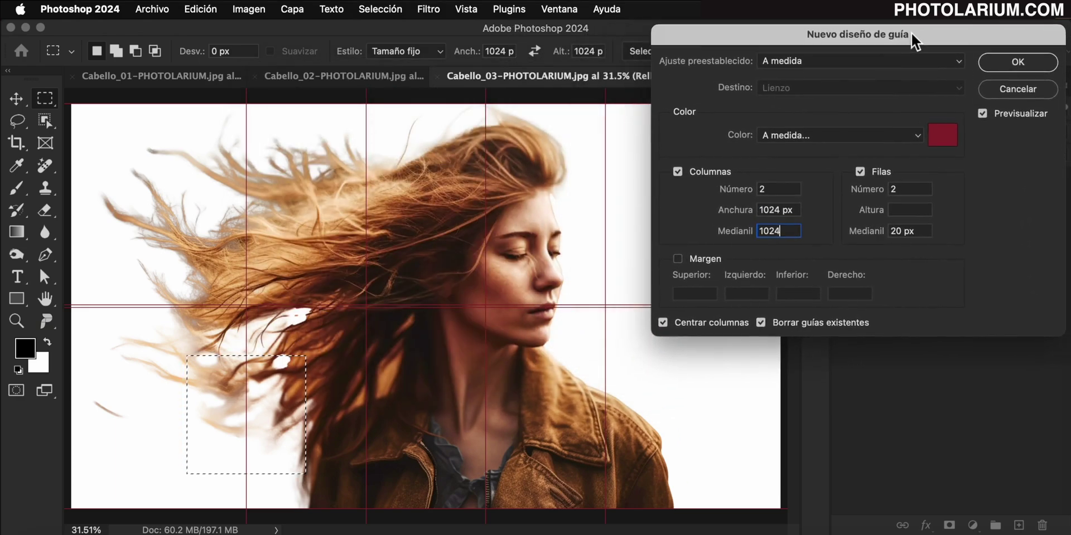
{"action": "left_click", "coordinate": [892, 208]}
{"action": "type", "text": "10"}
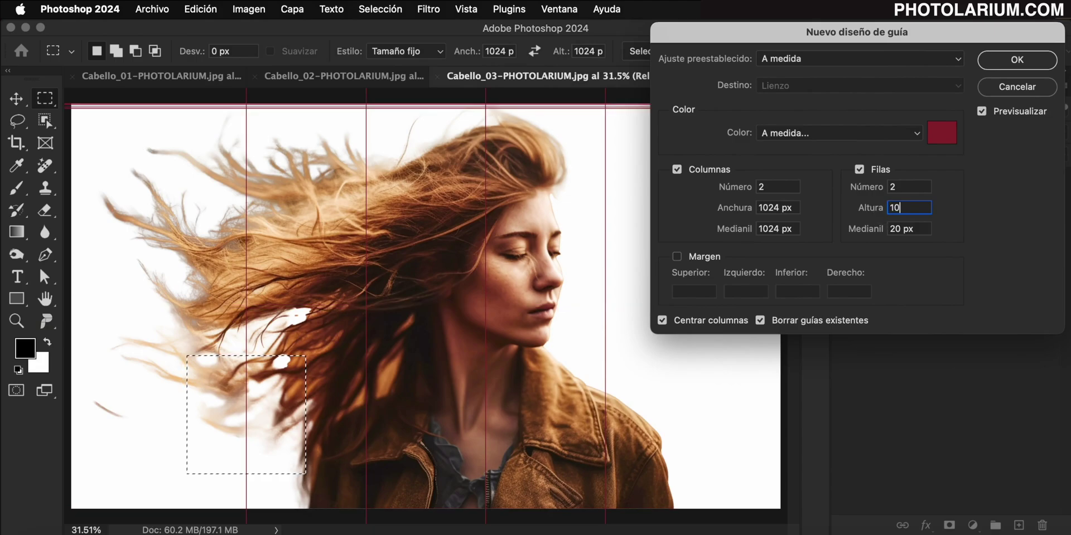
{"action": "type", "text": "24"}
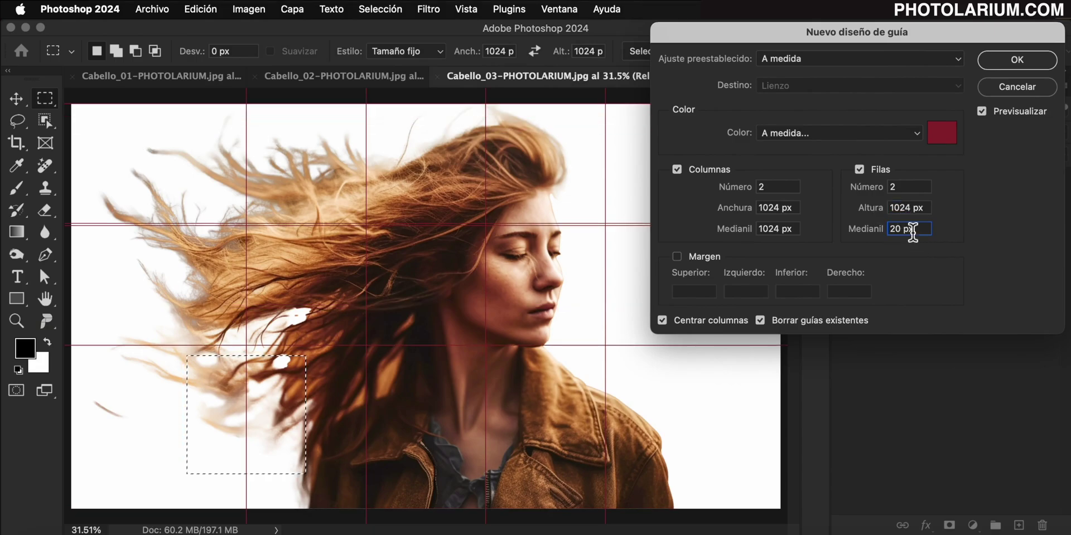
{"action": "left_click_drag", "start_coordinate": [920, 230], "coordinate": [888, 230]}
{"action": "type", "text": "1024"}
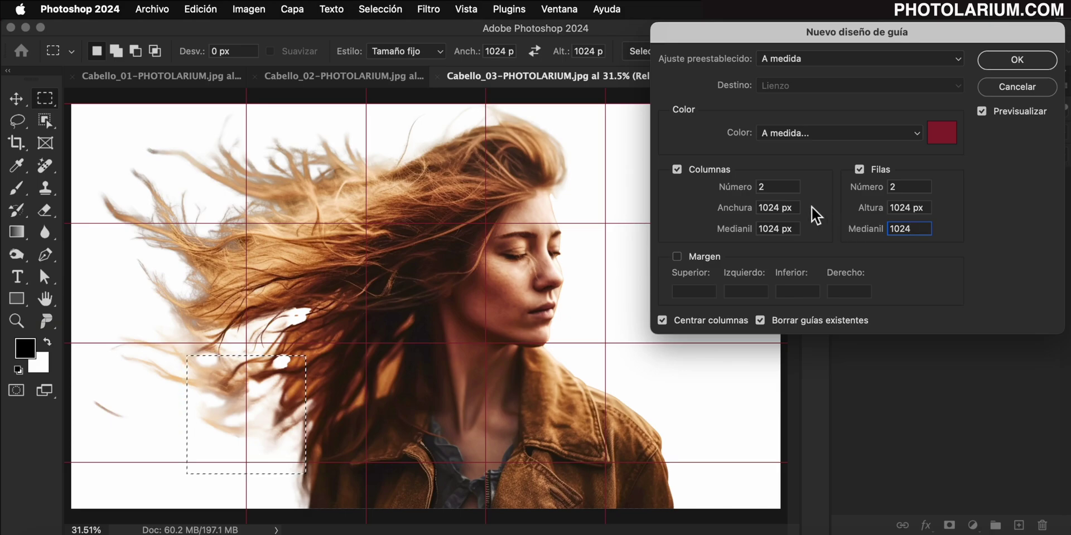
Set the guide layout to 3 columns and 2 rows, keep columns centred, and apply it.
{"action": "double_click", "coordinate": [762, 188]}
{"action": "key", "text": "BackSpace"}
{"action": "type", "text": "2"}
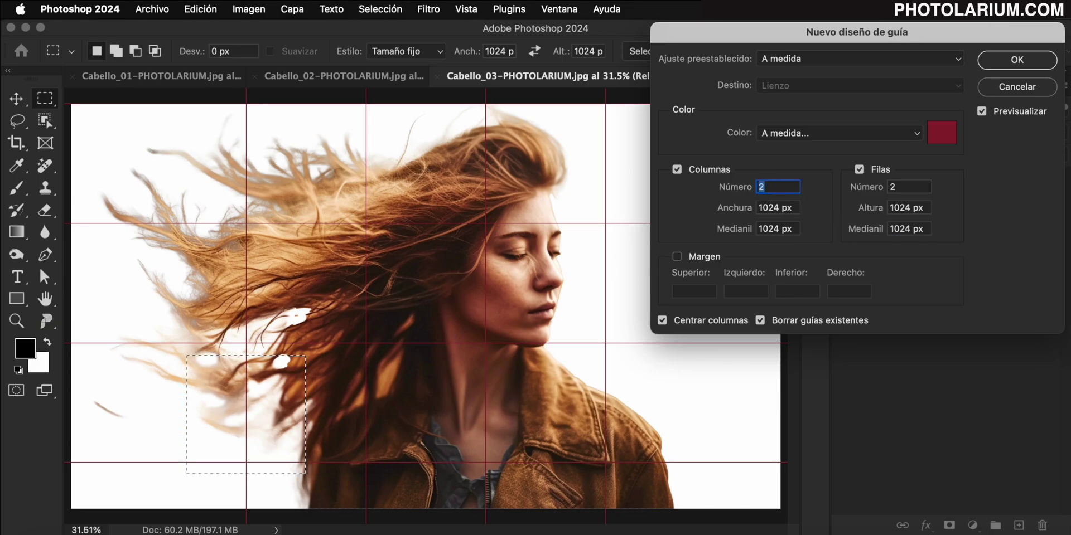
{"action": "type", "text": "3"}
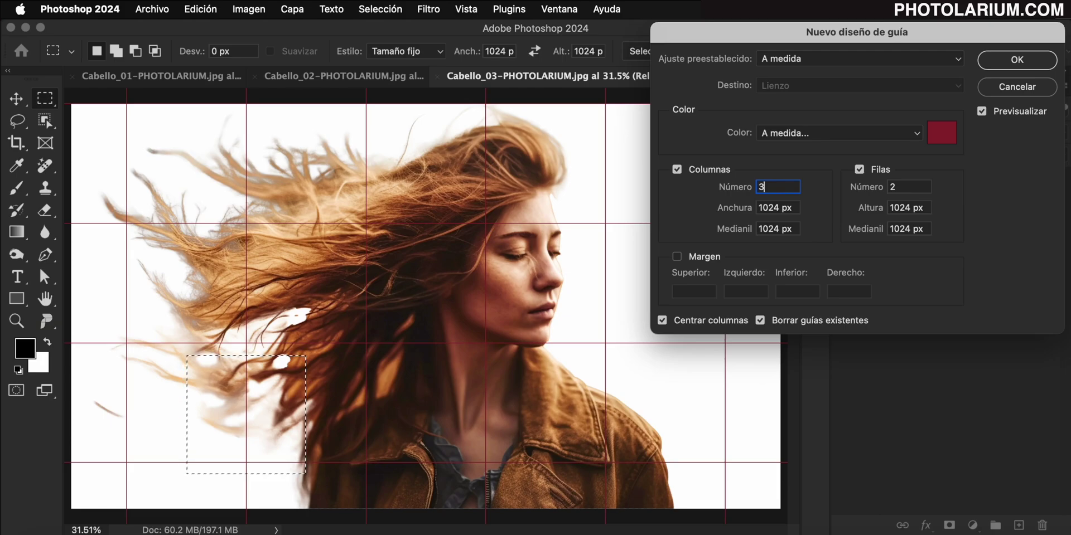
{"action": "double_click", "coordinate": [775, 192]}
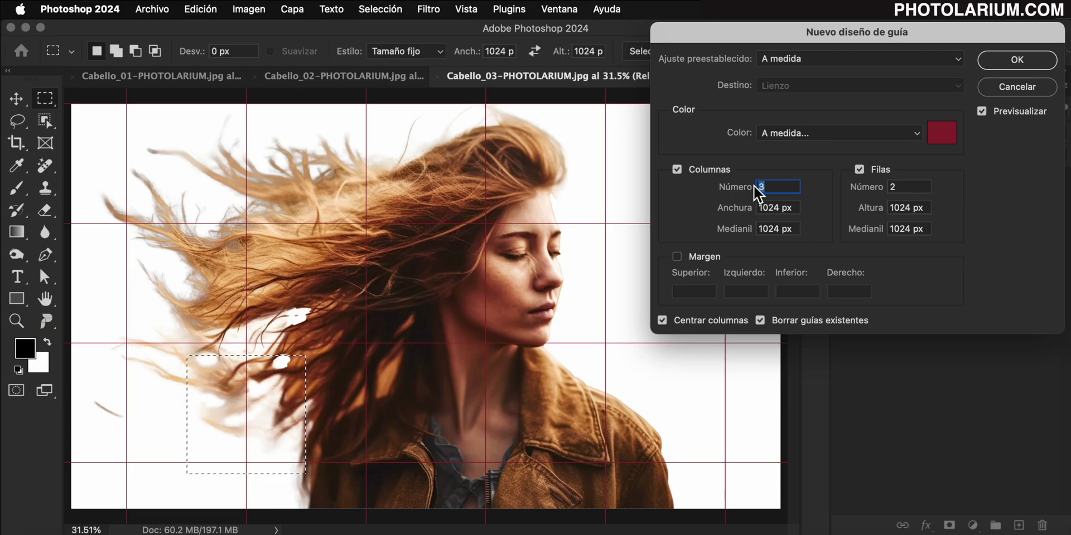
{"action": "type", "text": "4"}
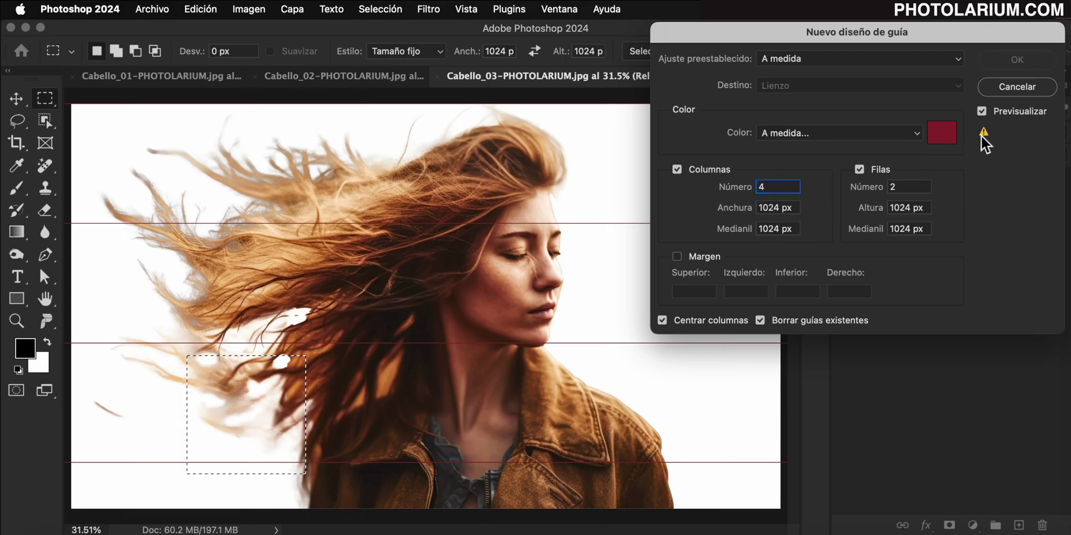
{"action": "double_click", "coordinate": [770, 192]}
{"action": "type", "text": "3"}
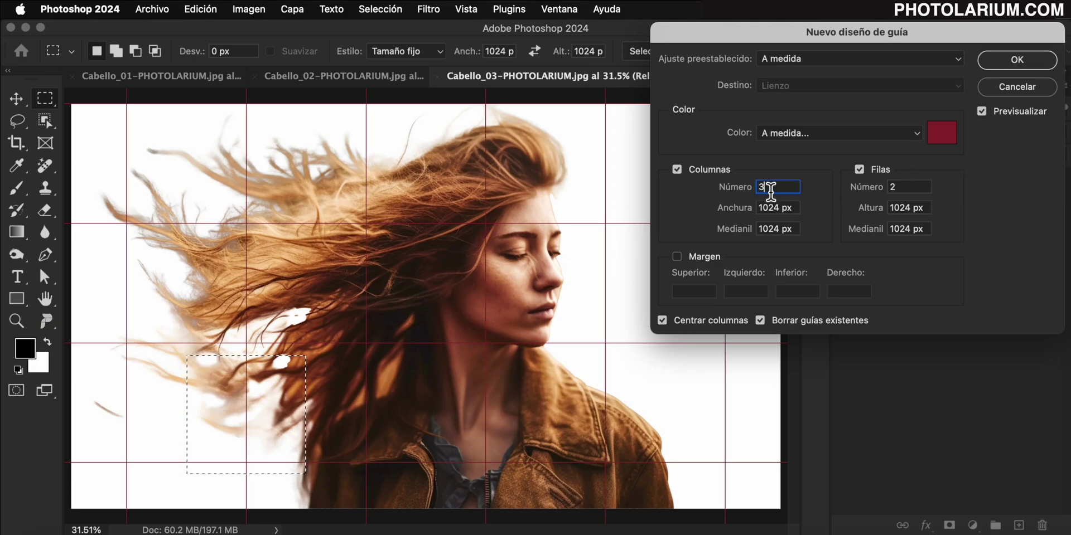
{"action": "double_click", "coordinate": [893, 187]}
{"action": "type", "text": "3"}
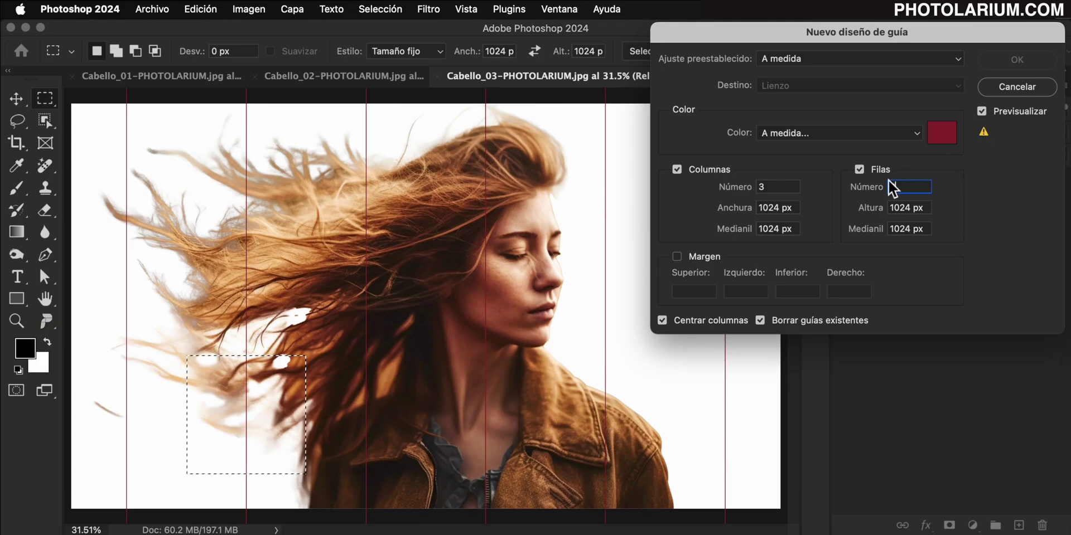
{"action": "double_click", "coordinate": [893, 187]}
{"action": "type", "text": "2"}
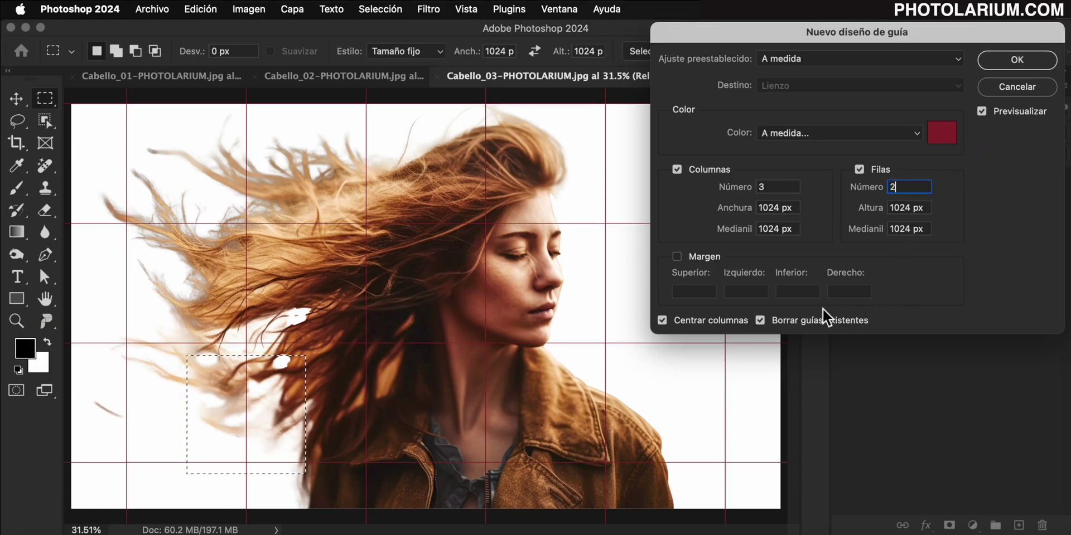
{"action": "left_click", "coordinate": [663, 321]}
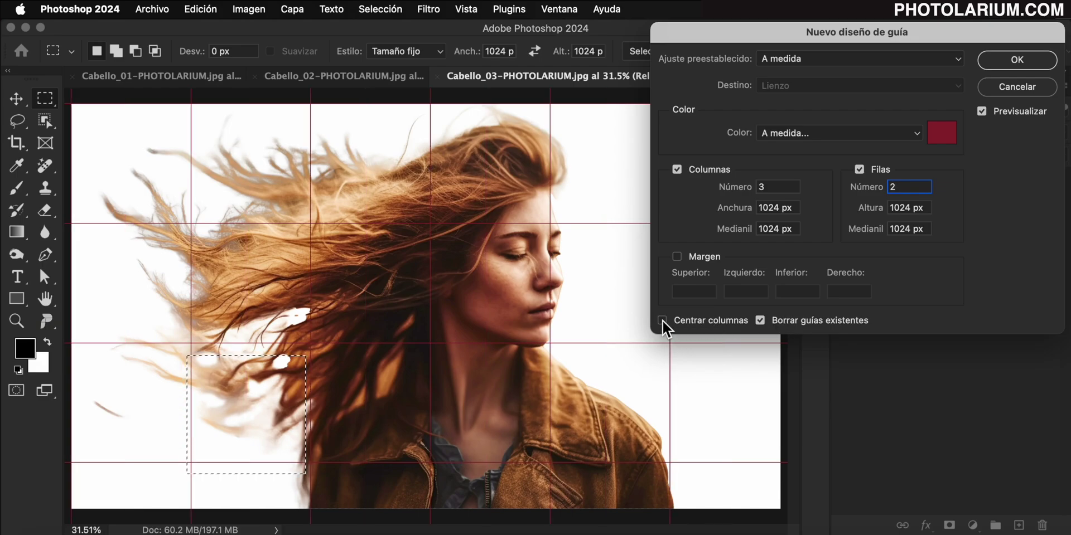
{"action": "left_click", "coordinate": [662, 321]}
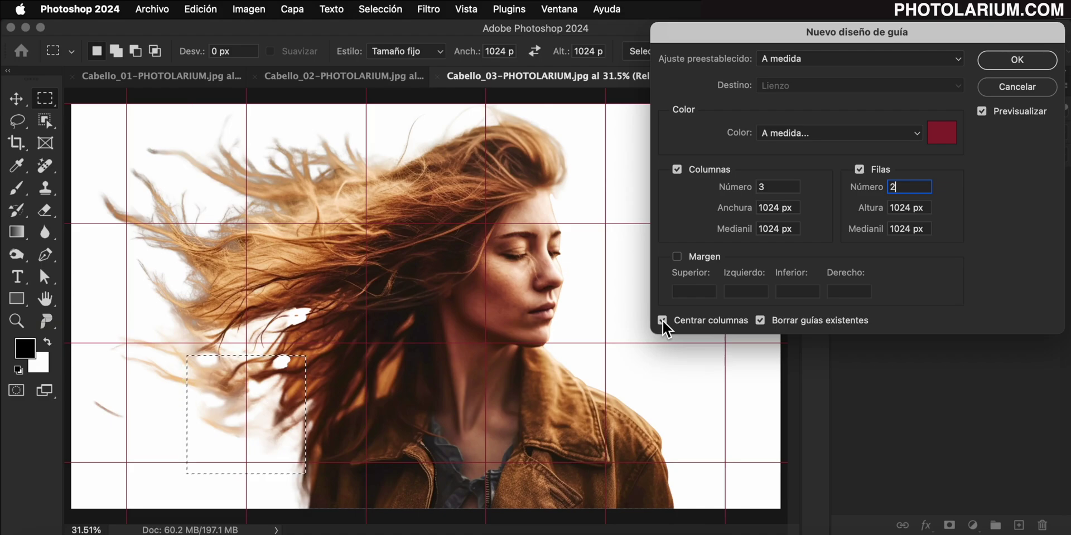
{"action": "left_click", "coordinate": [1023, 63]}
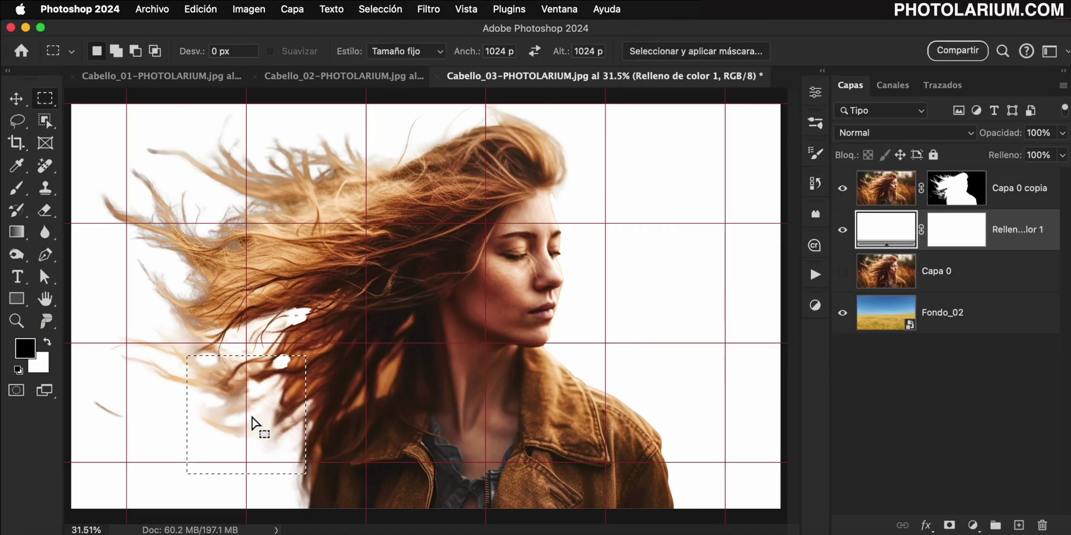
Generate a prompt-free Generative Fill over stray wisps, then delete that unwanted fill layer.
{"action": "mouse_move", "coordinate": [251, 426]}
{"action": "left_mouse_down"}
{"action": "mouse_move", "coordinate": [270, 424]}
{"action": "mouse_move", "coordinate": [549, 149]}
{"action": "mouse_move", "coordinate": [551, 161]}
{"action": "mouse_move", "coordinate": [551, 134]}
{"action": "left_mouse_up"}
{"action": "left_click", "coordinate": [201, 9]}
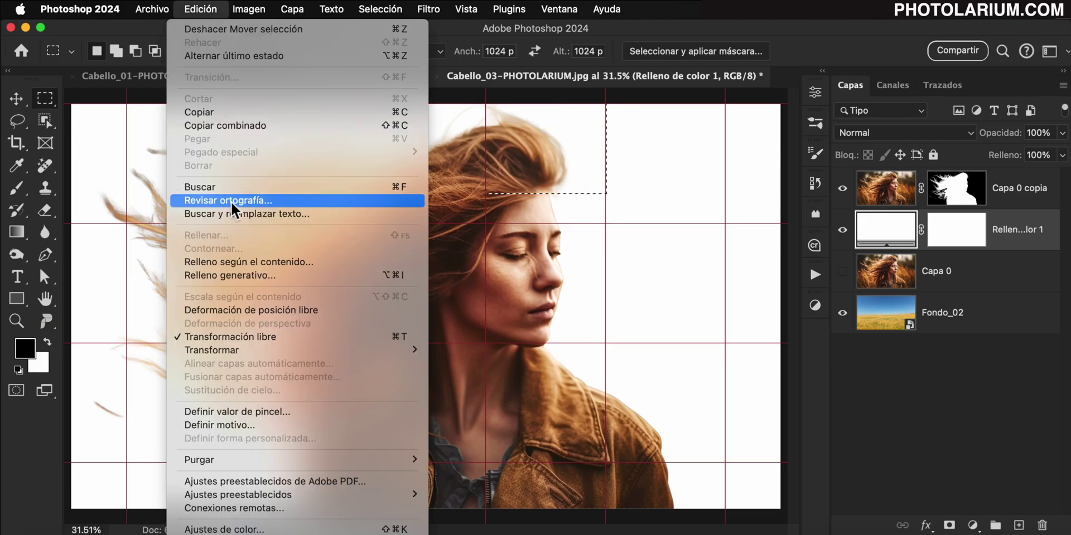
{"action": "left_click", "coordinate": [340, 275]}
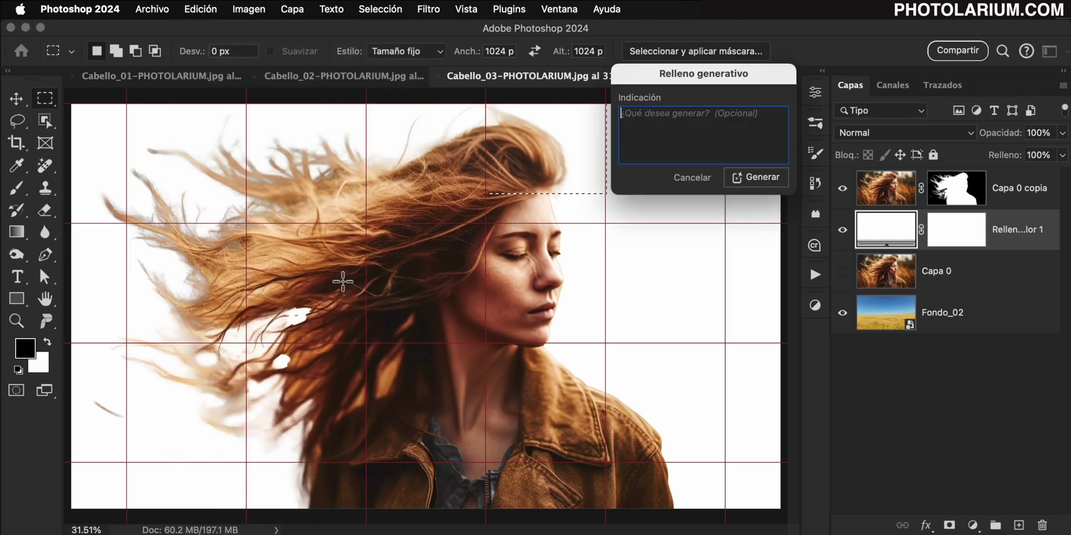
{"action": "left_click", "coordinate": [761, 177]}
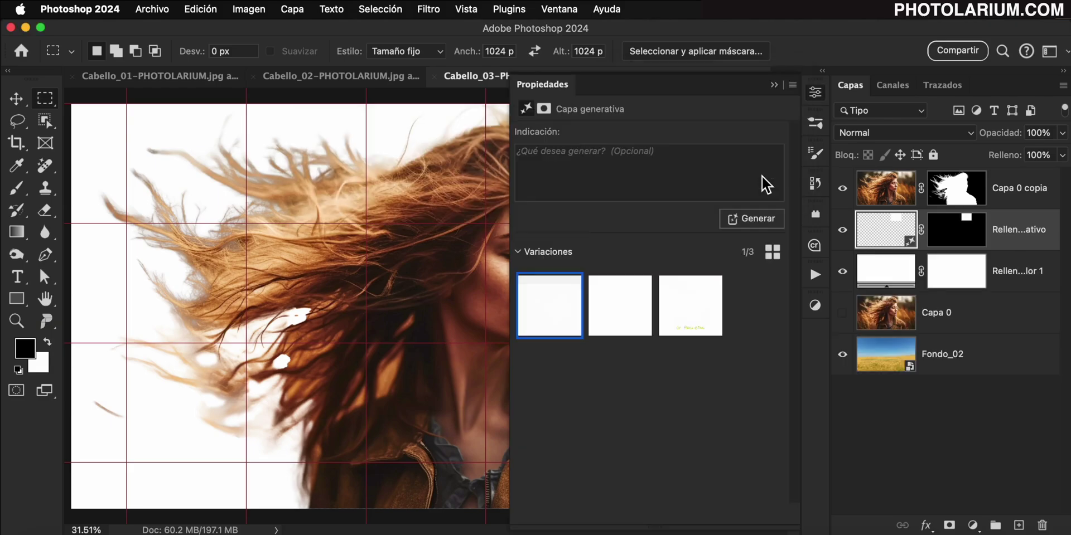
{"action": "left_click", "coordinate": [774, 85]}
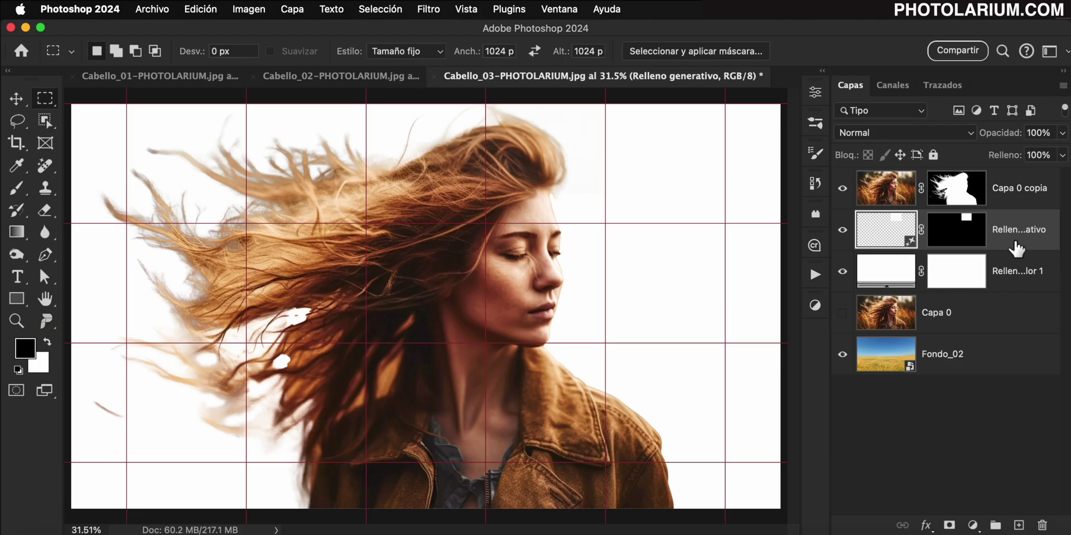
{"action": "key", "text": "Delete"}
{"action": "left_click", "coordinate": [1018, 188]}
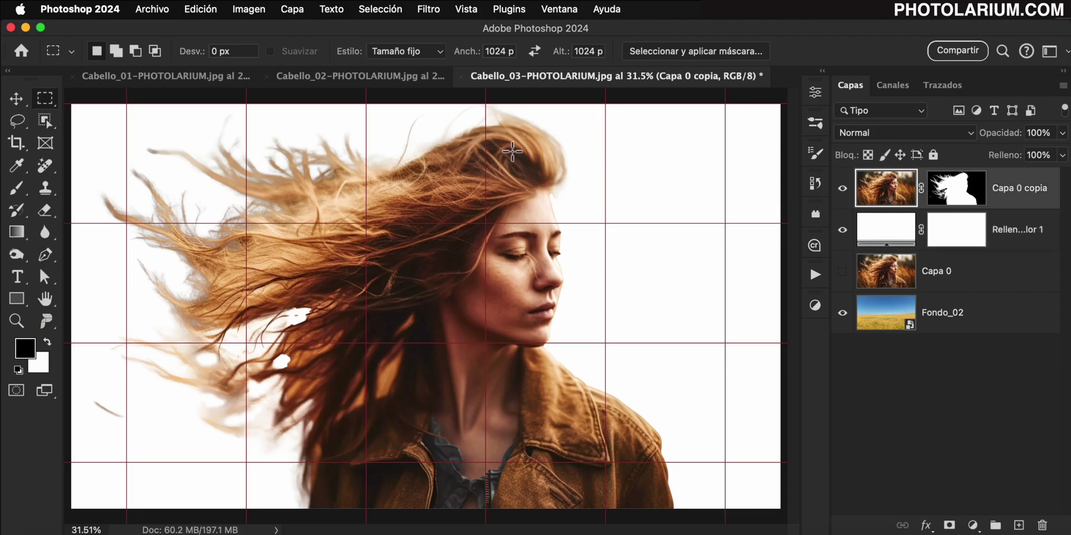
Generate prompt-free fills over new patches at the top and left of the hair.
{"action": "left_click_drag", "start_coordinate": [527, 144], "coordinate": [532, 114]}
{"action": "left_click", "coordinate": [200, 9]}
{"action": "left_click", "coordinate": [351, 275]}
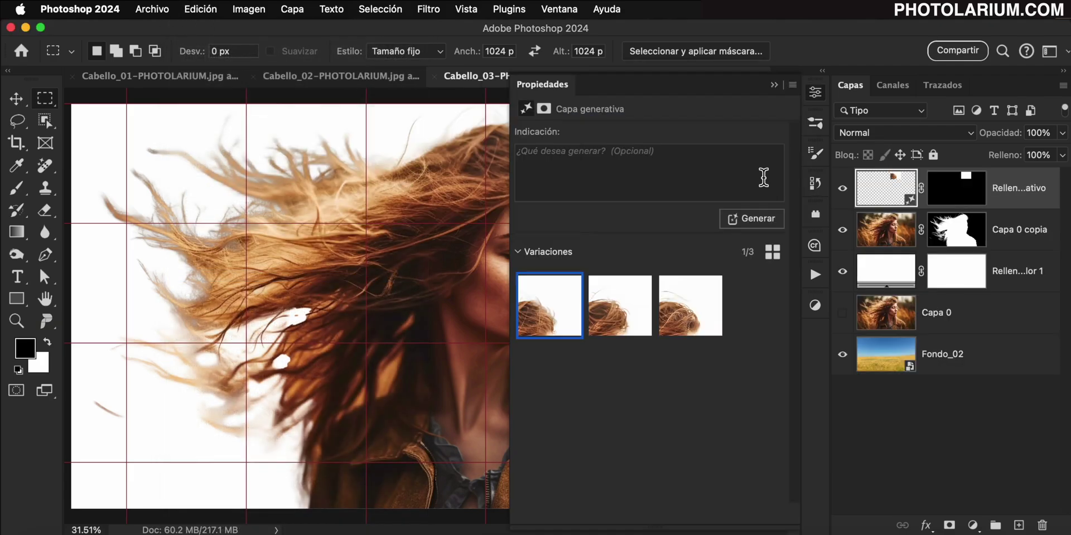
{"action": "left_click", "coordinate": [774, 85]}
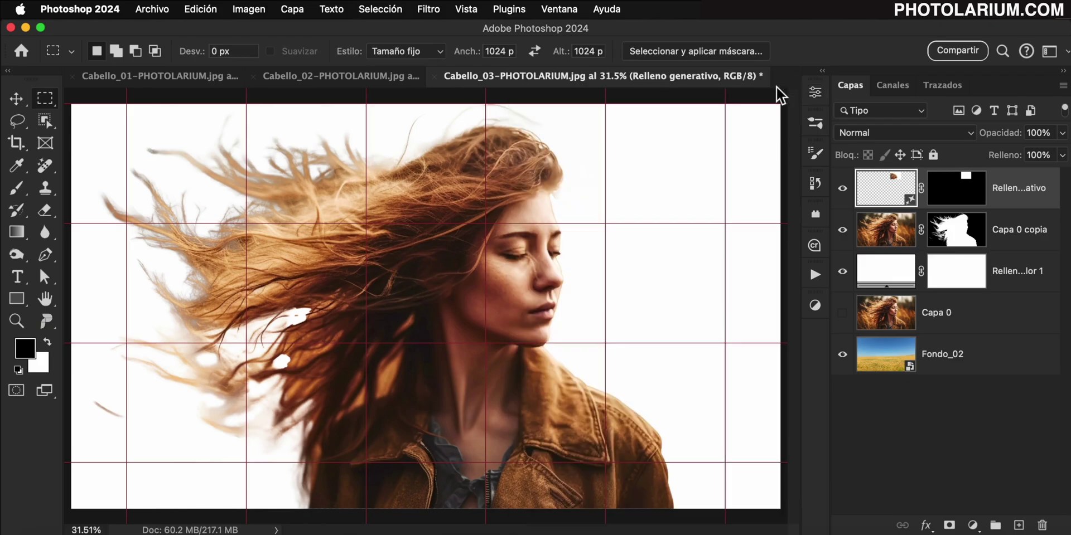
{"action": "left_click", "coordinate": [773, 86]}
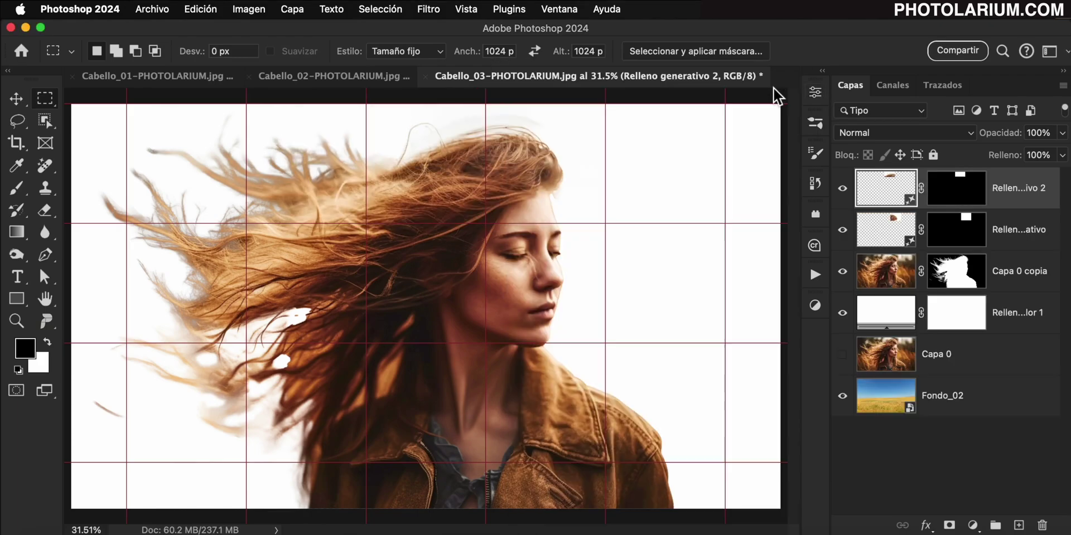
{"action": "left_click", "coordinate": [380, 138]}
{"action": "left_click", "coordinate": [754, 215]}
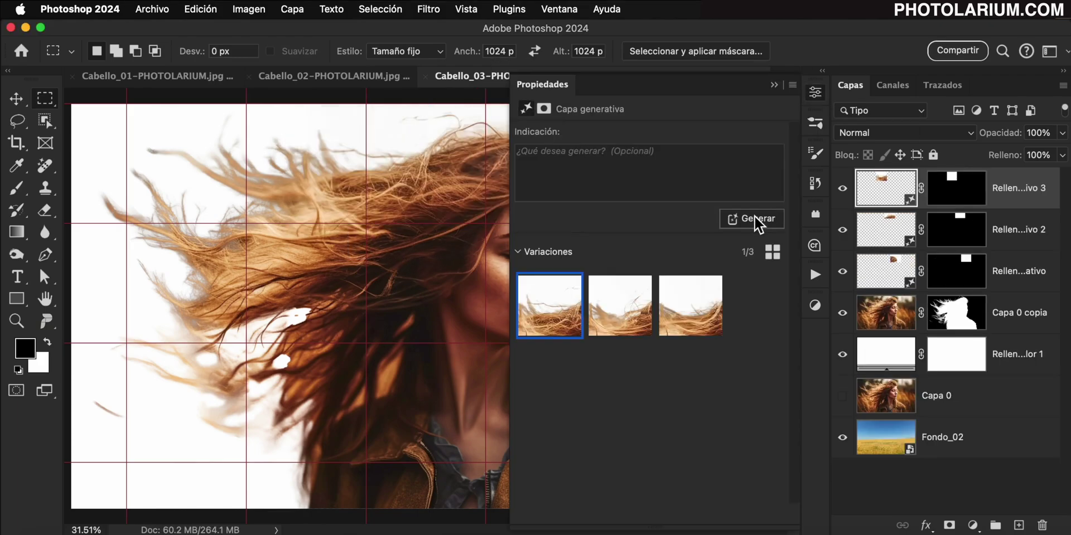
{"action": "left_click", "coordinate": [348, 206]}
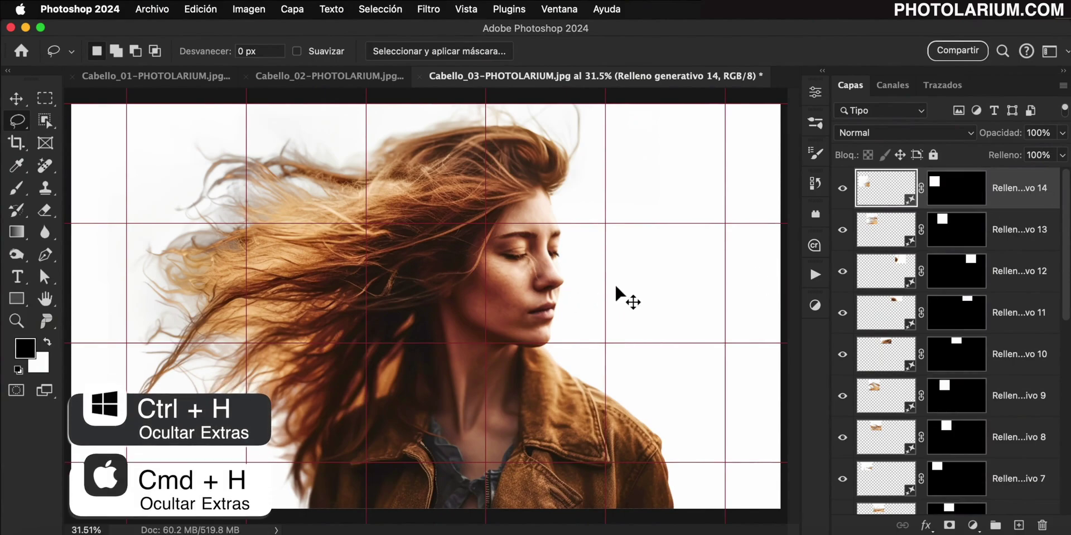
Hide the guides, stamp all visible layers into a new layer, and hide the generative fill layers.
{"action": "key", "text": "ctrl+h"}
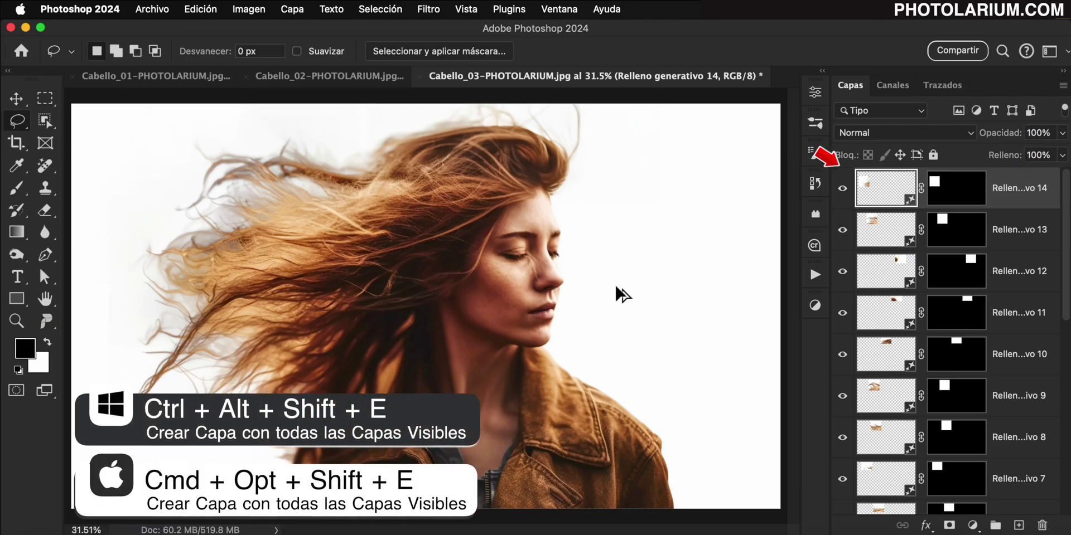
{"action": "key", "text": "super+alt+shift+e"}
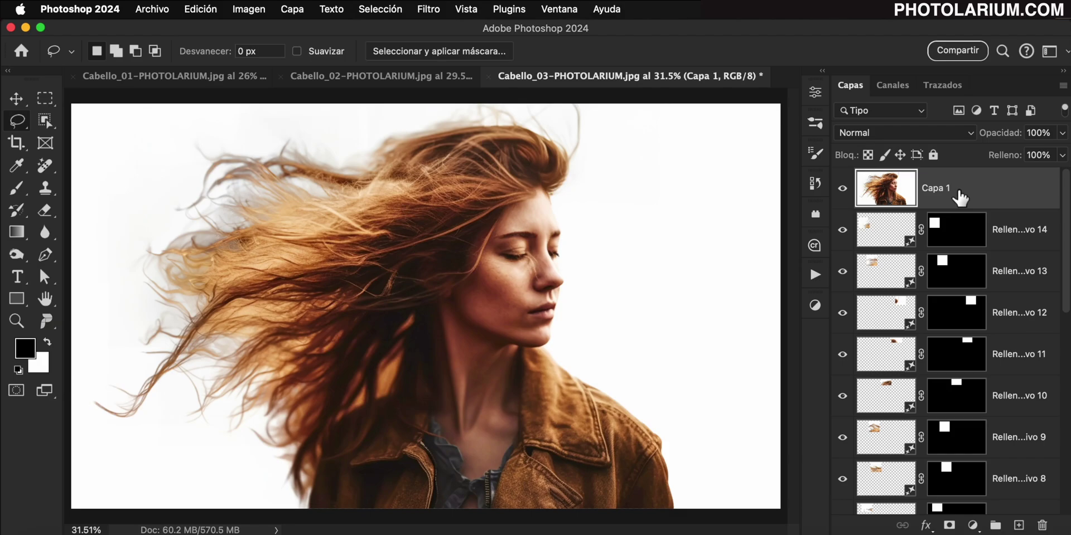
{"action": "left_click", "coordinate": [1029, 228]}
{"action": "scroll", "coordinate": [1029, 228], "scroll_direction": "down", "scroll_amount": 10}
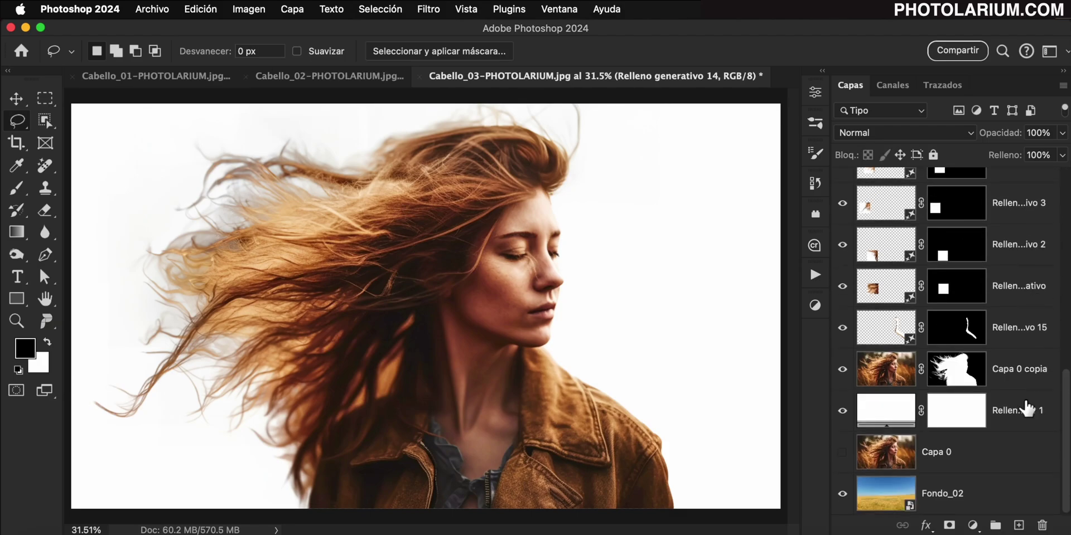
{"action": "left_click", "coordinate": [1033, 407], "text": "shift"}
{"action": "left_click", "coordinate": [848, 412]}
{"action": "scroll", "coordinate": [988, 362], "scroll_direction": "up", "scroll_amount": 10}
Rename the merged Capa 1 layer to 'Sujeto Mejorado'.
{"action": "left_click", "coordinate": [998, 190]}
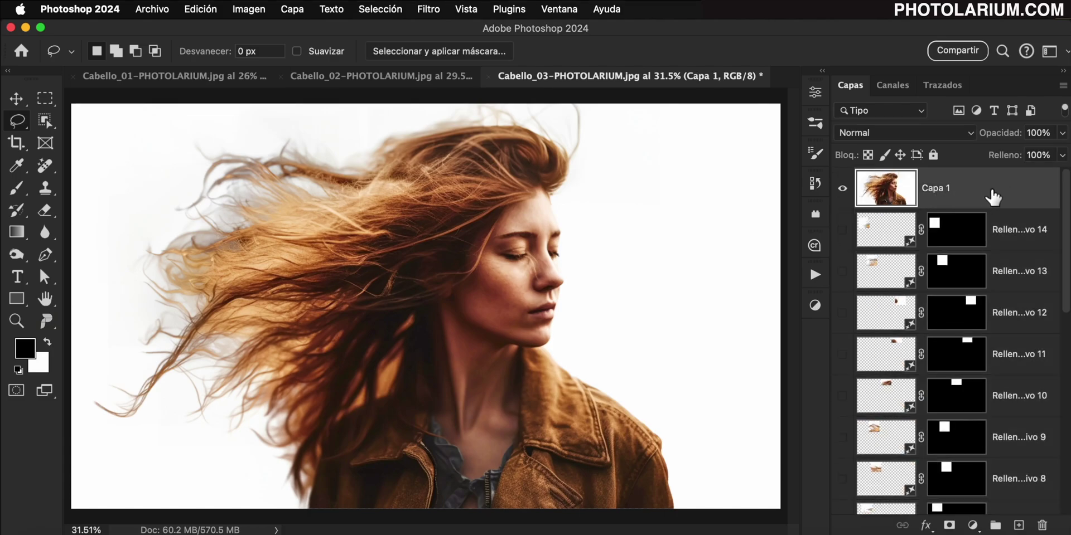
{"action": "double_click", "coordinate": [935, 190]}
{"action": "type", "text": "Sujeto "}
{"action": "type", "text": "Mejorado"}
{"action": "key", "text": "Return"}
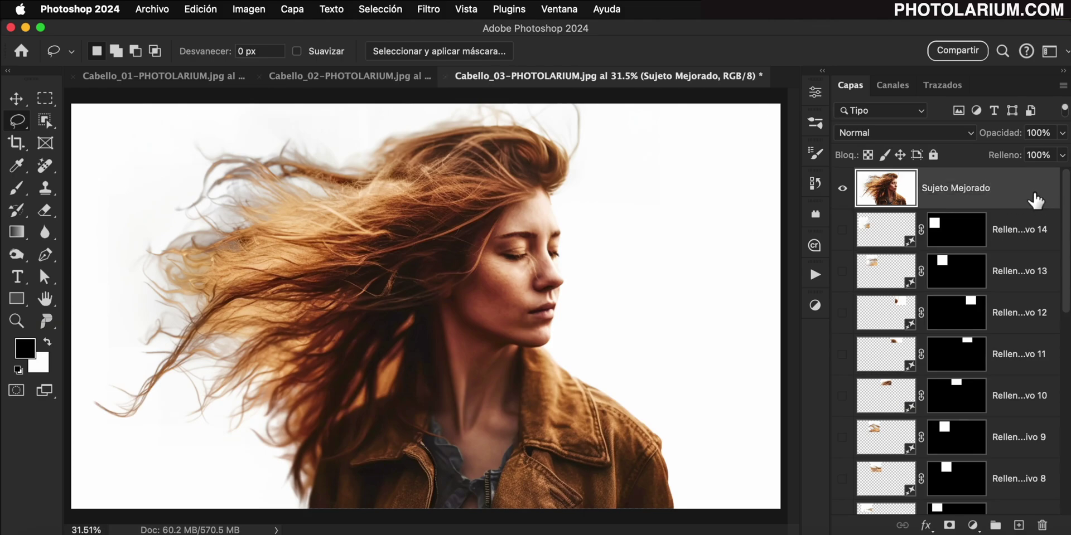
Using the Object Selection tool in Select and Mask, run Select Subject with Cloud processing.
{"action": "left_click", "coordinate": [44, 121]}
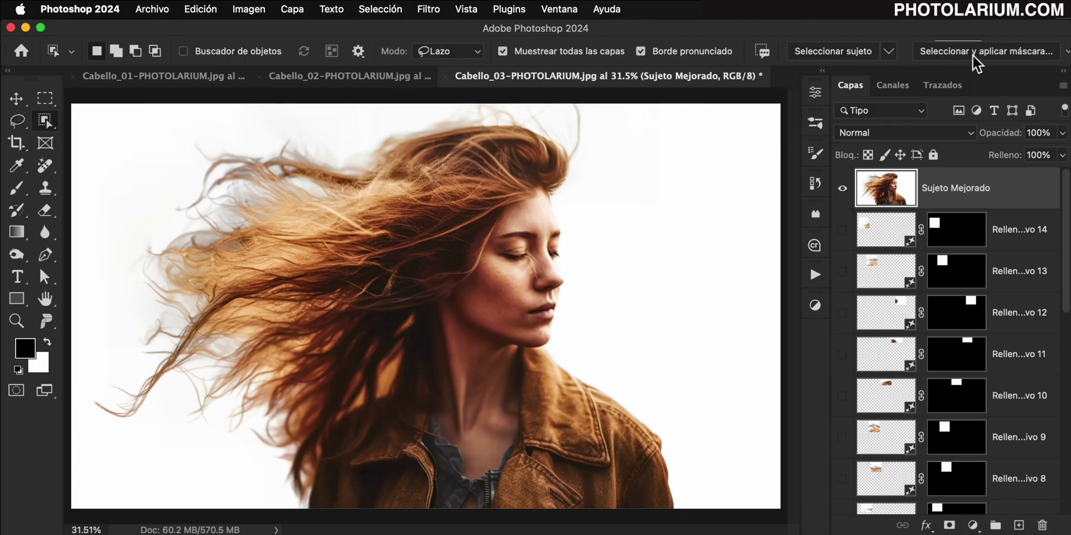
{"action": "left_click", "coordinate": [1013, 51]}
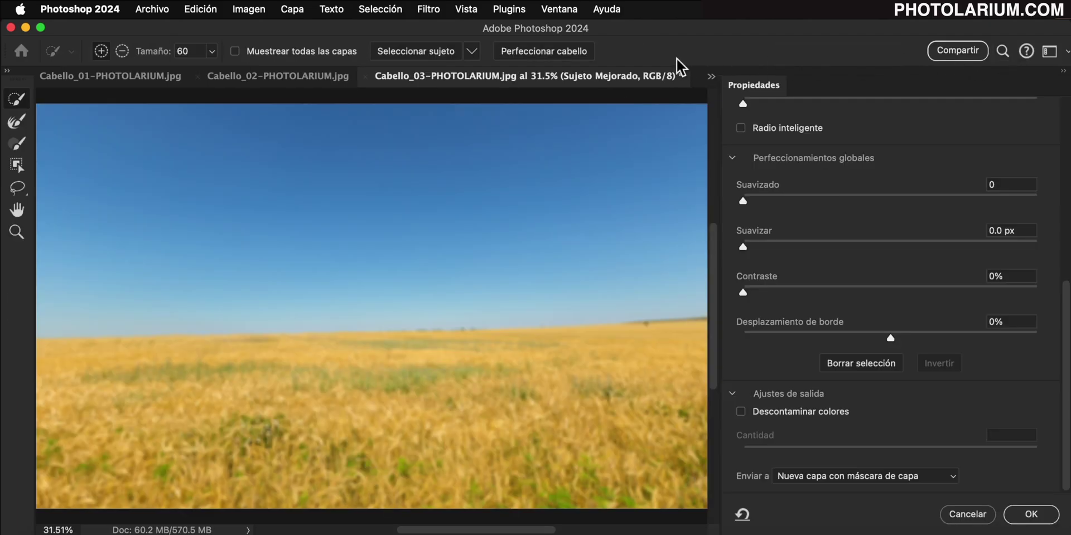
{"action": "left_click", "coordinate": [474, 52]}
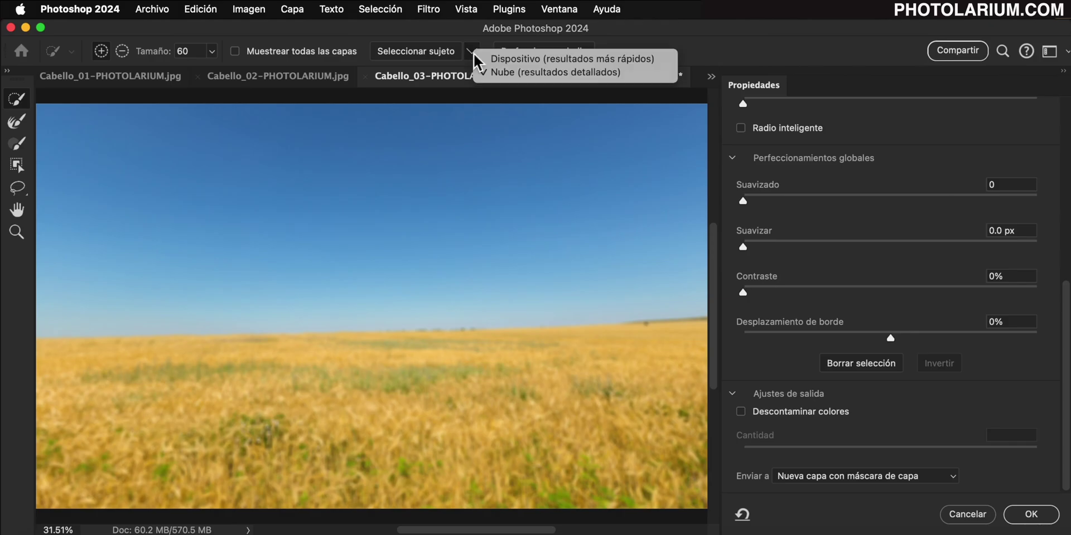
{"action": "left_click", "coordinate": [412, 51]}
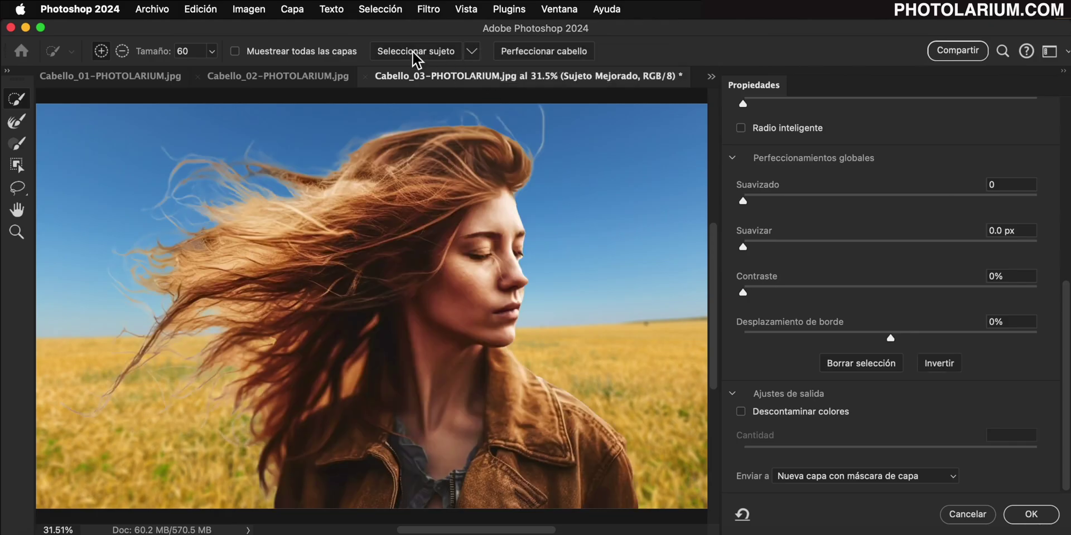
Set Decontaminate Colors to 65%, refine the hair edges with the Refine Edge brush, and output the masked layer.
{"action": "scroll", "coordinate": [732, 158], "scroll_direction": "up", "scroll_amount": 10}
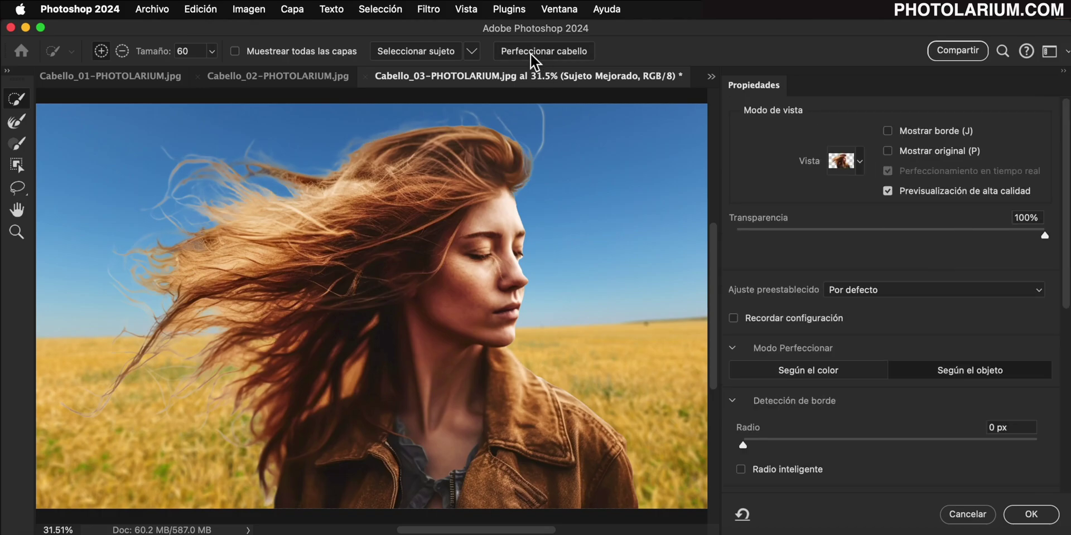
{"action": "scroll", "coordinate": [922, 385], "scroll_direction": "down", "scroll_amount": 10}
{"action": "left_click_drag", "start_coordinate": [973, 451], "coordinate": [934, 453]}
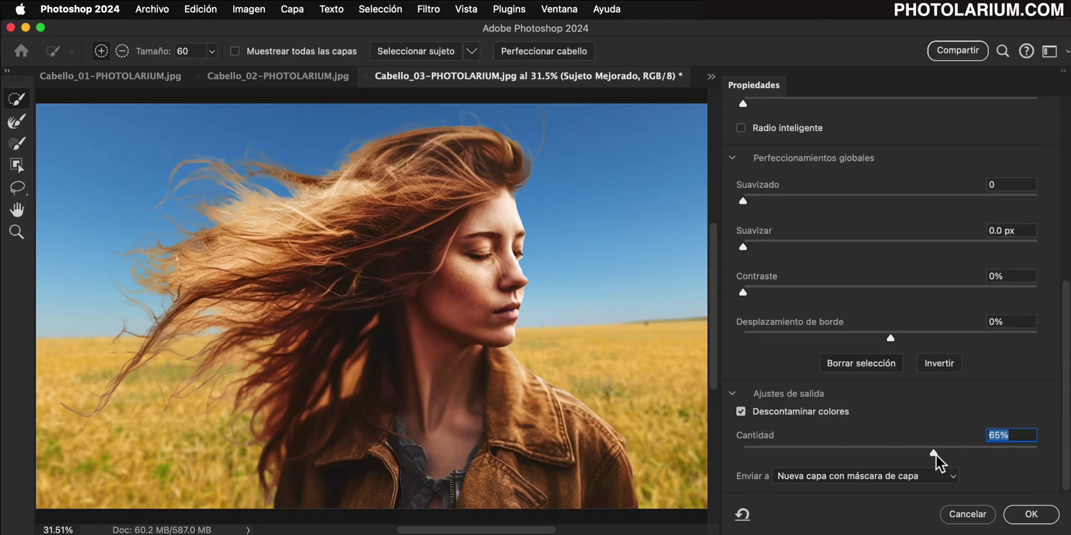
{"action": "key", "text": "r"}
{"action": "left_click_drag", "start_coordinate": [522, 184], "coordinate": [245, 446]}
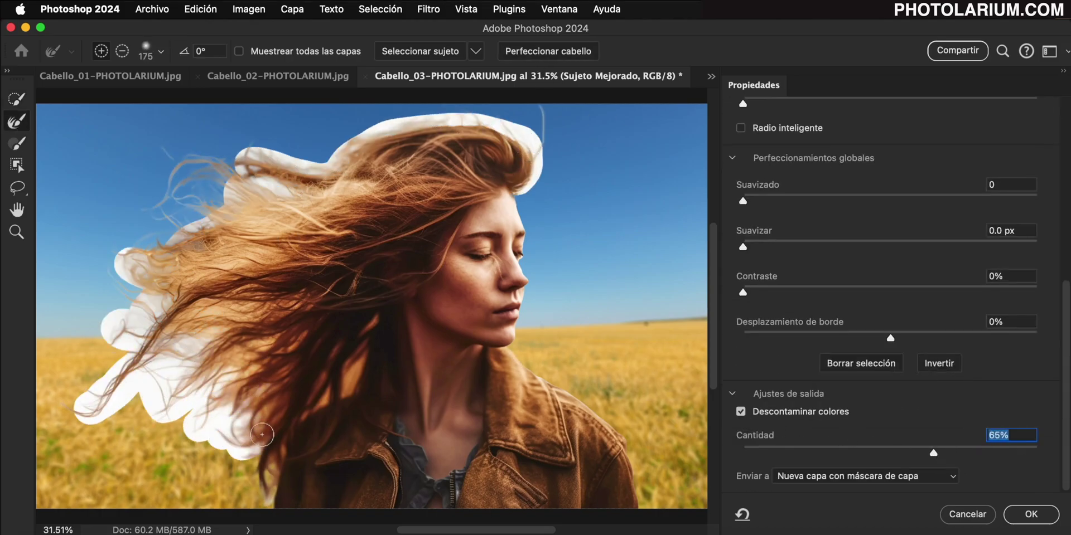
{"action": "key", "text": "Return"}
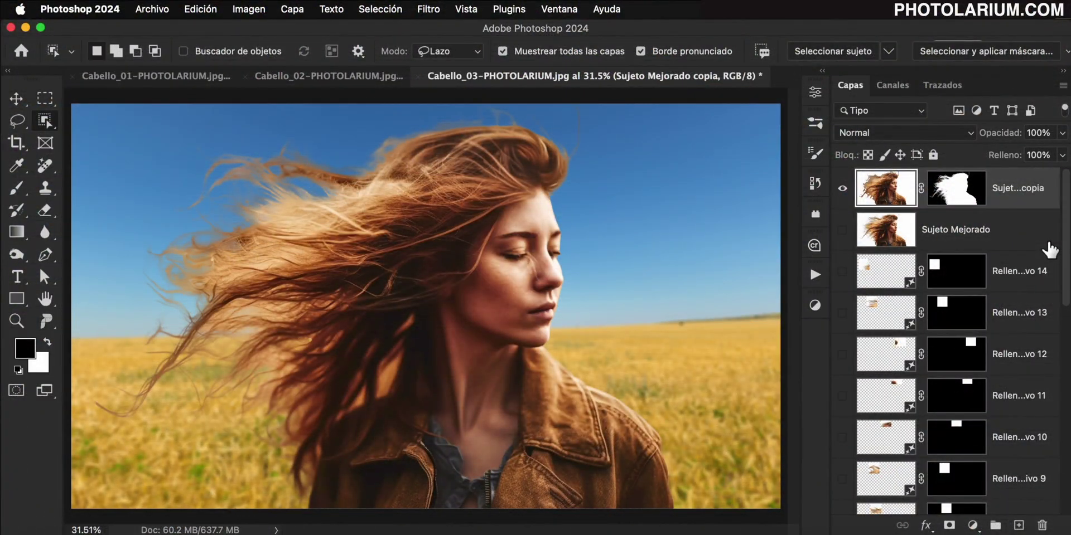
{"action": "left_click_drag", "start_coordinate": [1065, 245], "coordinate": [1064, 491]}
Place the beach photo Fondo_01_ above Fondo_02 and scale it up to fill the canvas.
{"action": "left_click", "coordinate": [1025, 499]}
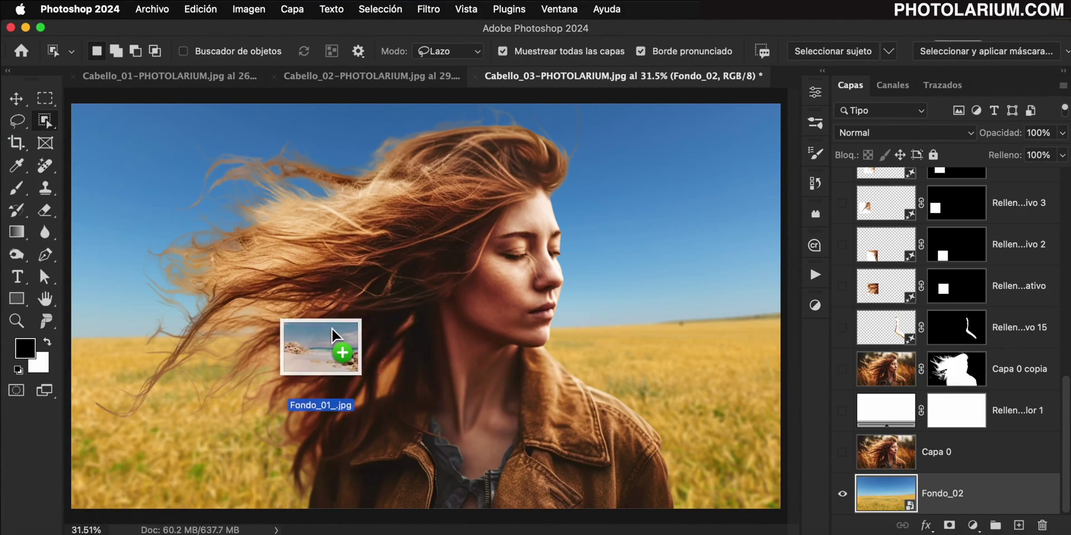
{"action": "left_click_drag", "start_coordinate": [332, 328], "coordinate": [374, 332]}
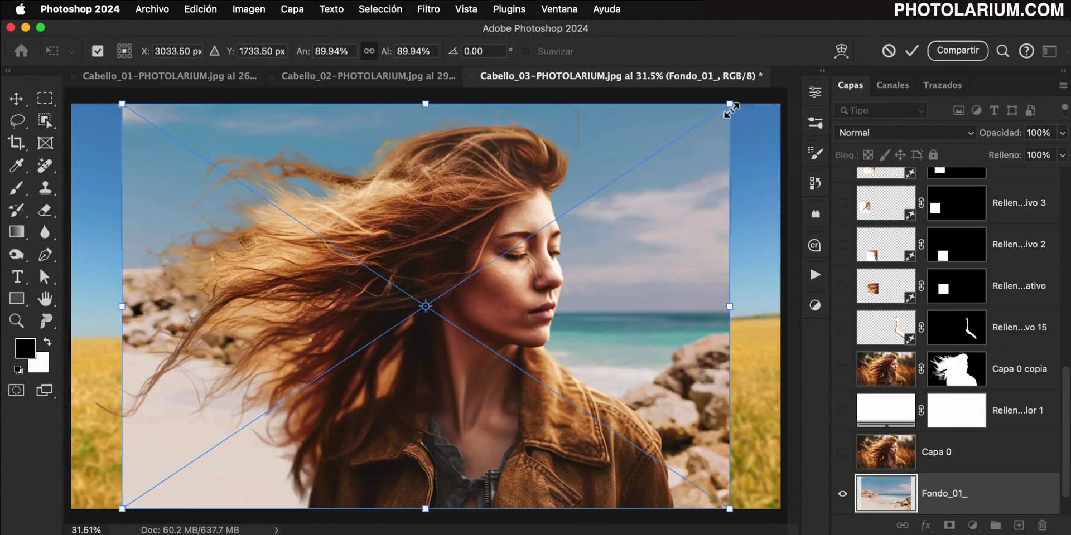
{"action": "left_click_drag", "start_coordinate": [731, 106], "coordinate": [783, 70]}
{"action": "key", "text": "Return"}
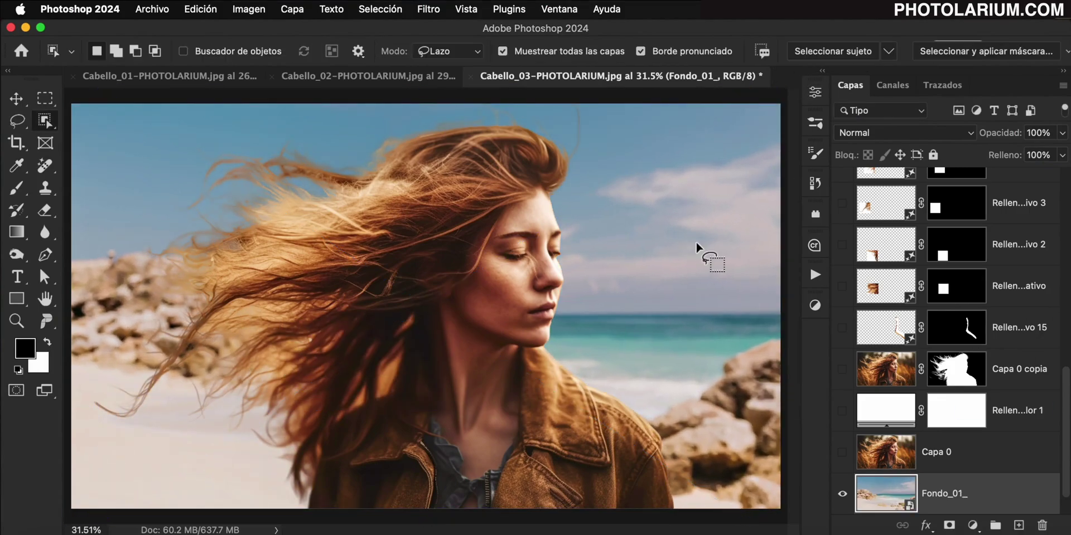